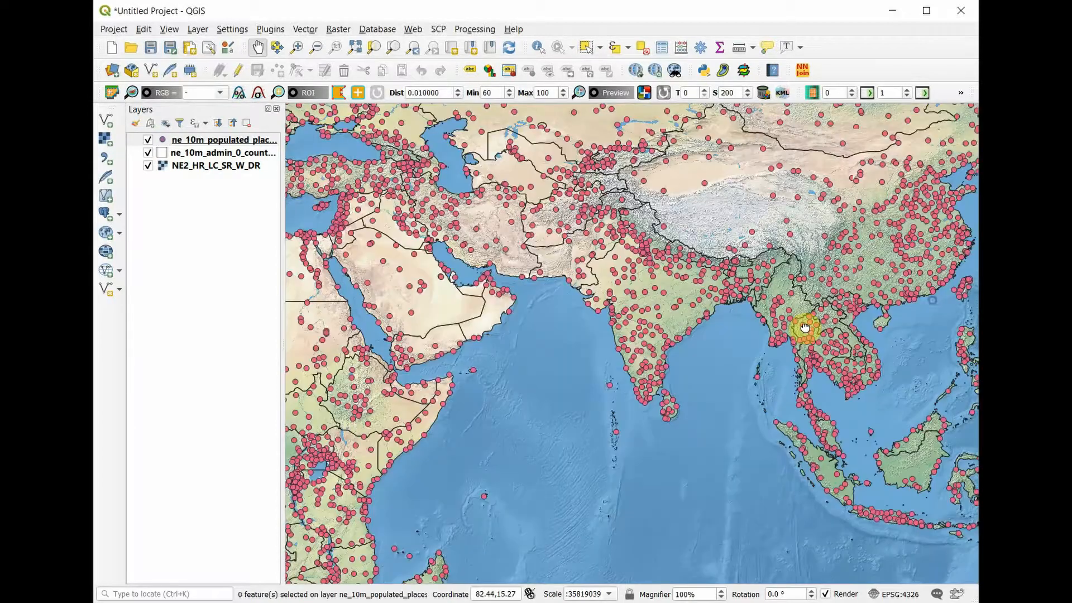
Start a select-by-expression query on the populated places layer with the sov0name field followed by an equals operator
left_click_drag(807, 325, 820, 332)
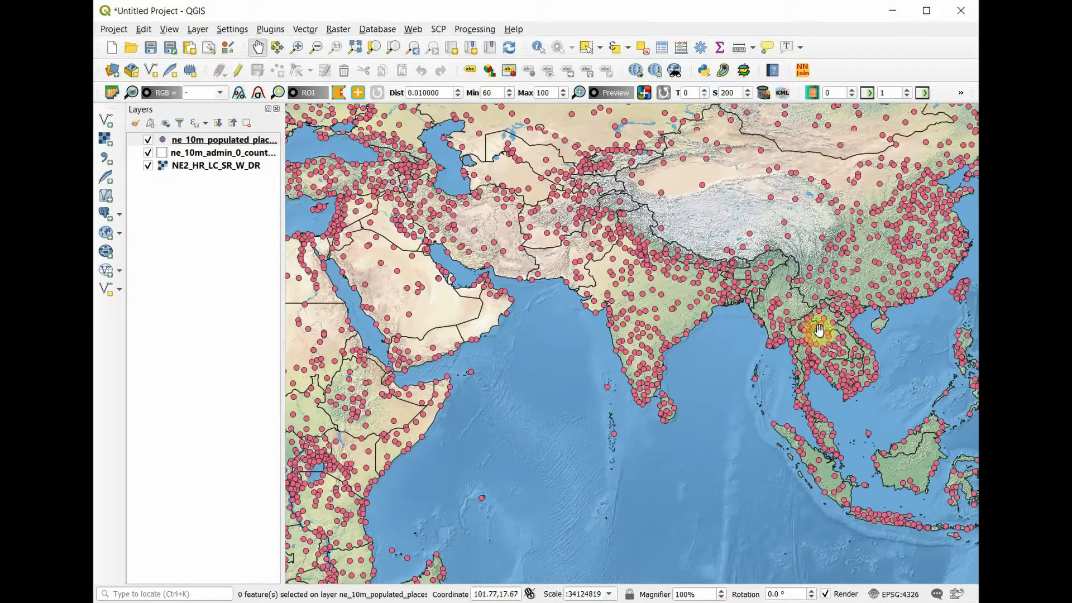
left_click(662, 48)
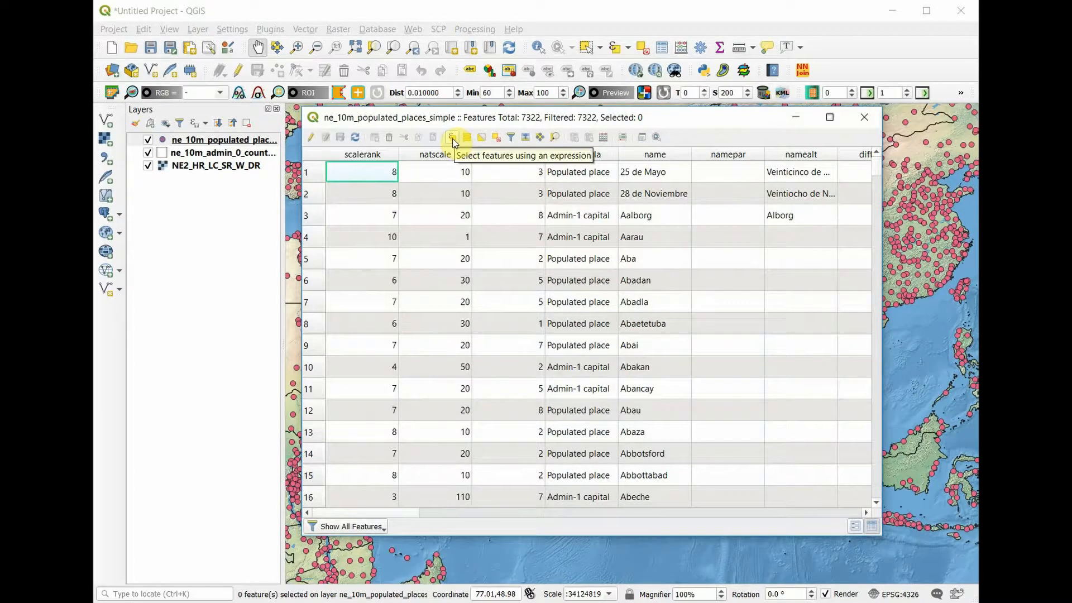
left_click(453, 139)
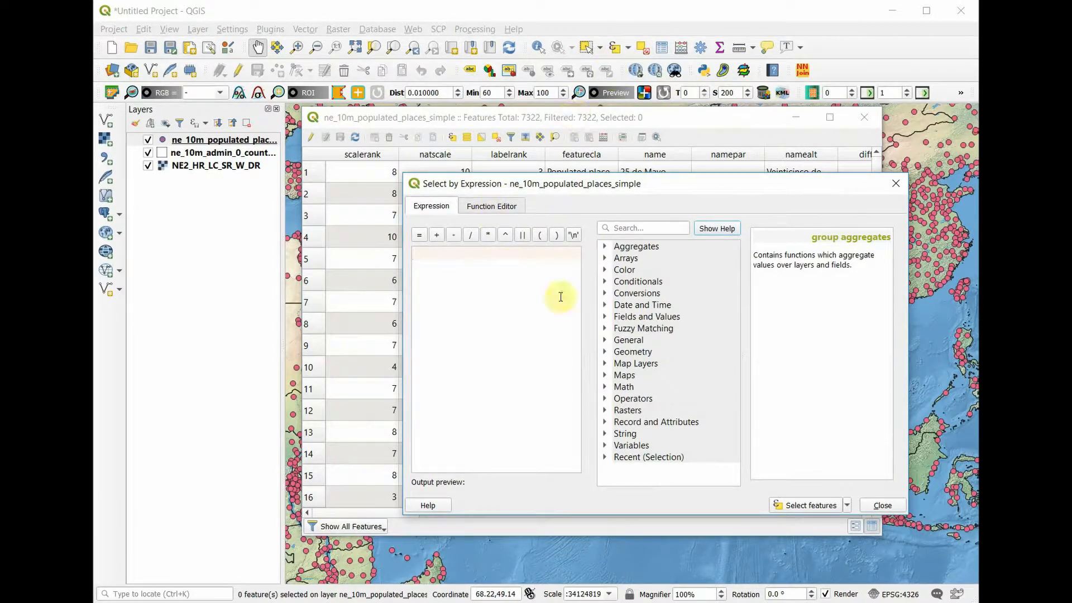
left_click(604, 316)
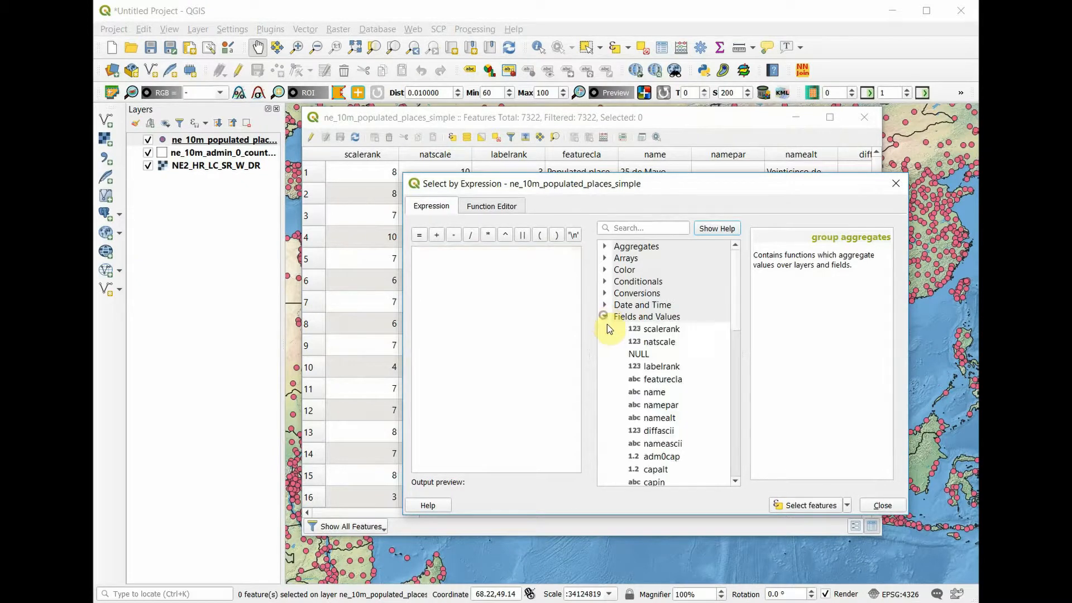
scroll(651, 380, "down", 1)
scroll(654, 399, "down", 1)
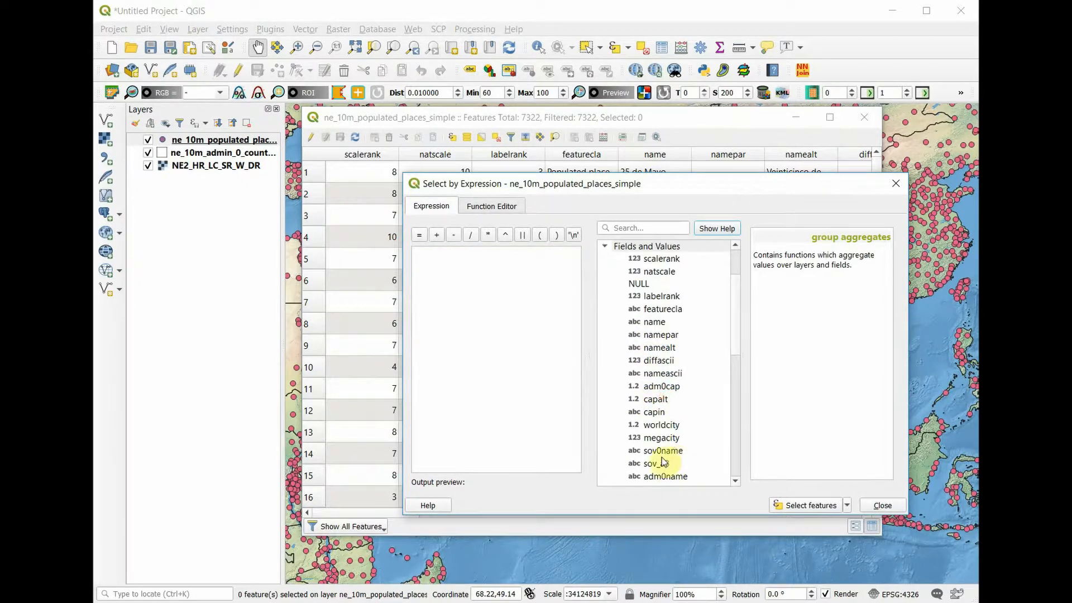
double_click(664, 452)
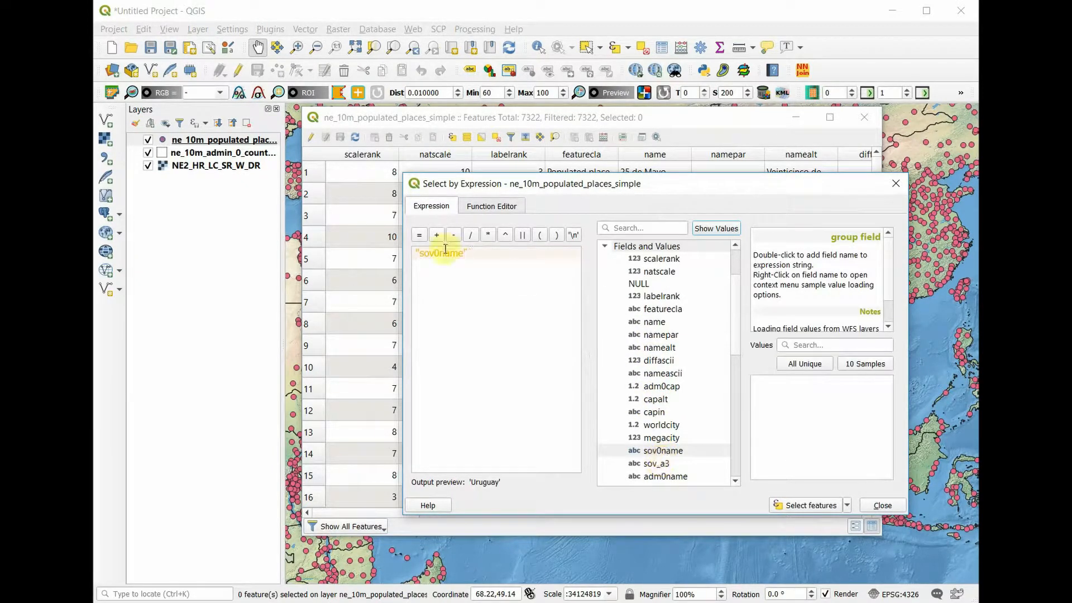
left_click(421, 237)
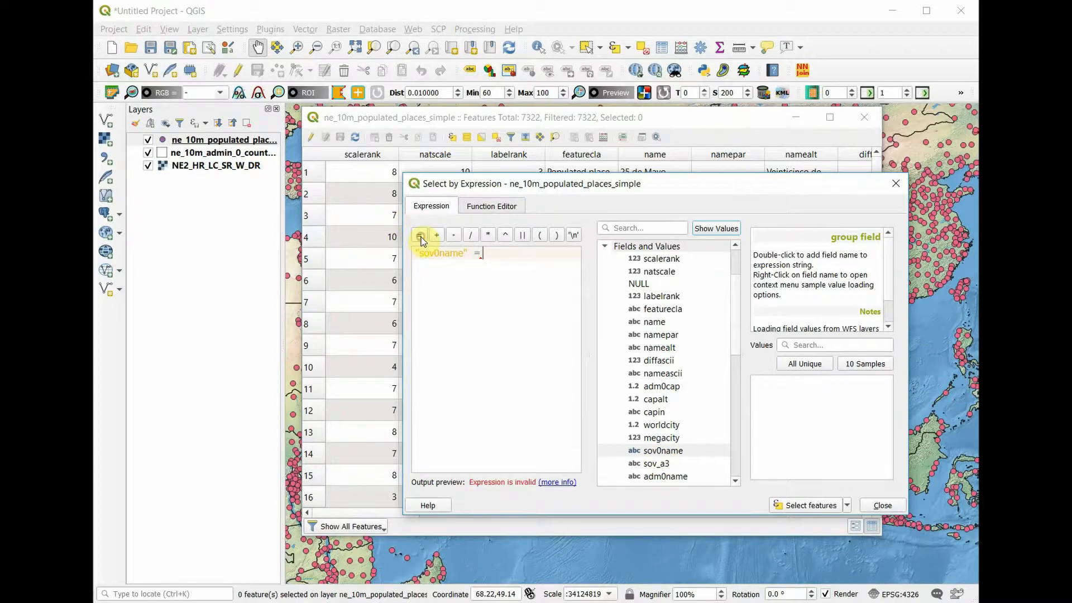
Complete the expression with the unique value 'India', select the matching features, and close the attribute table
left_click(816, 369)
left_click(810, 346)
type("ind")
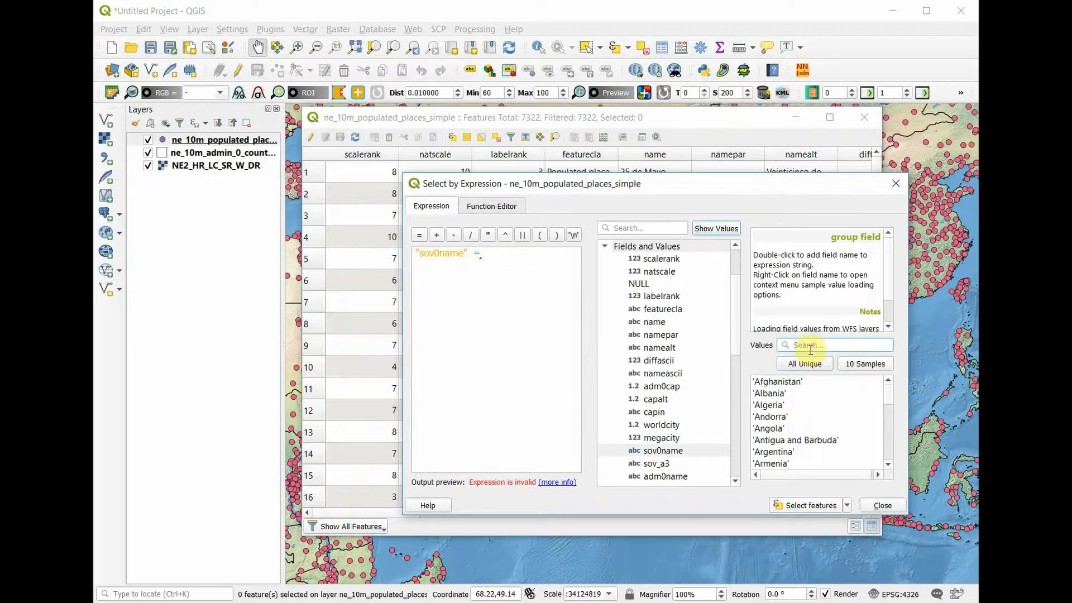
type("ia")
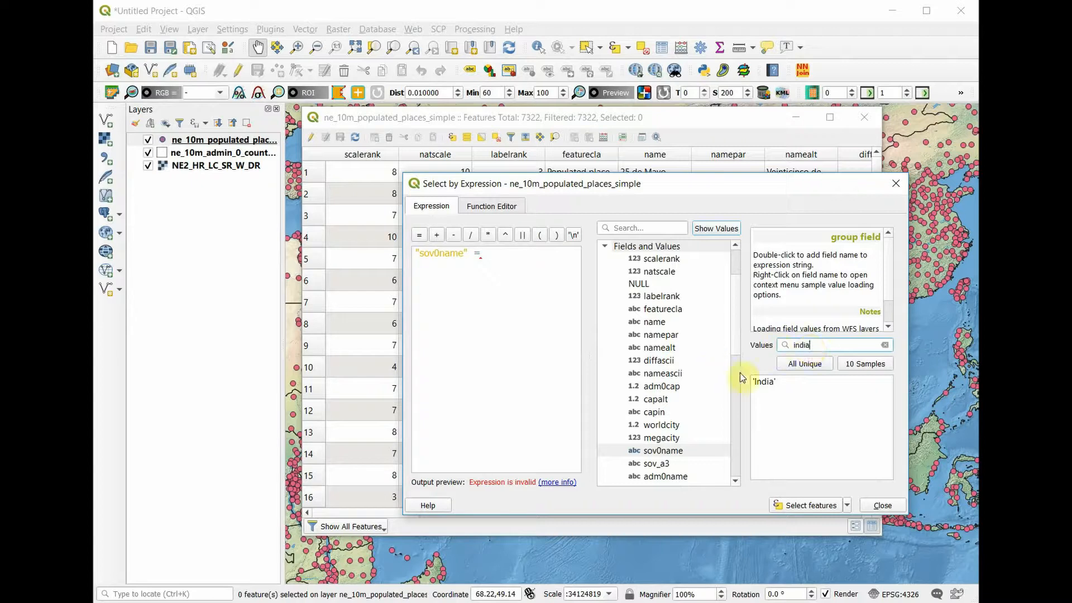
double_click(760, 382)
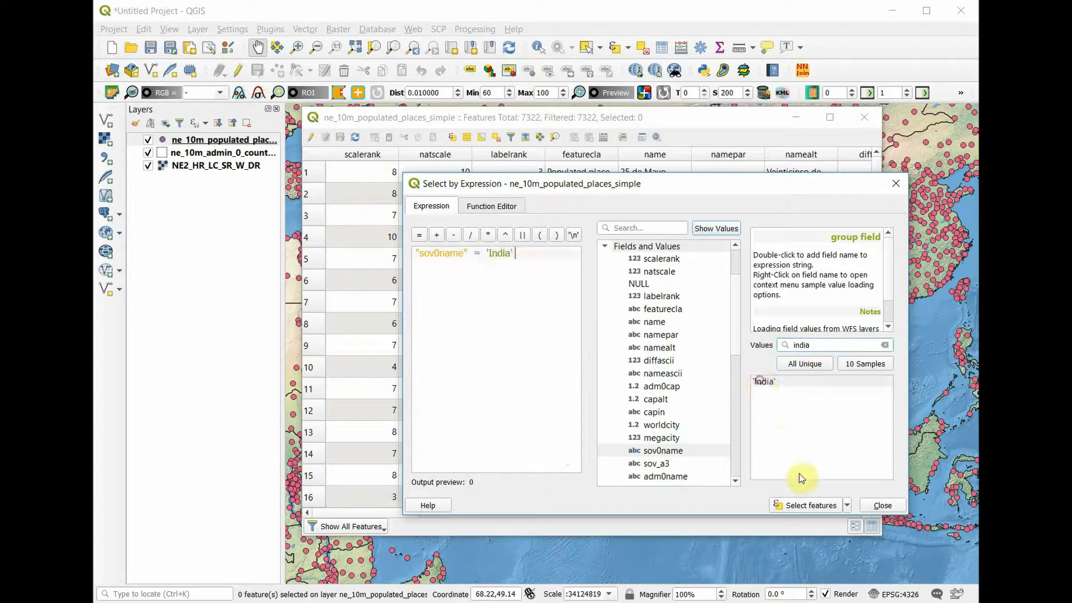
left_click(799, 505)
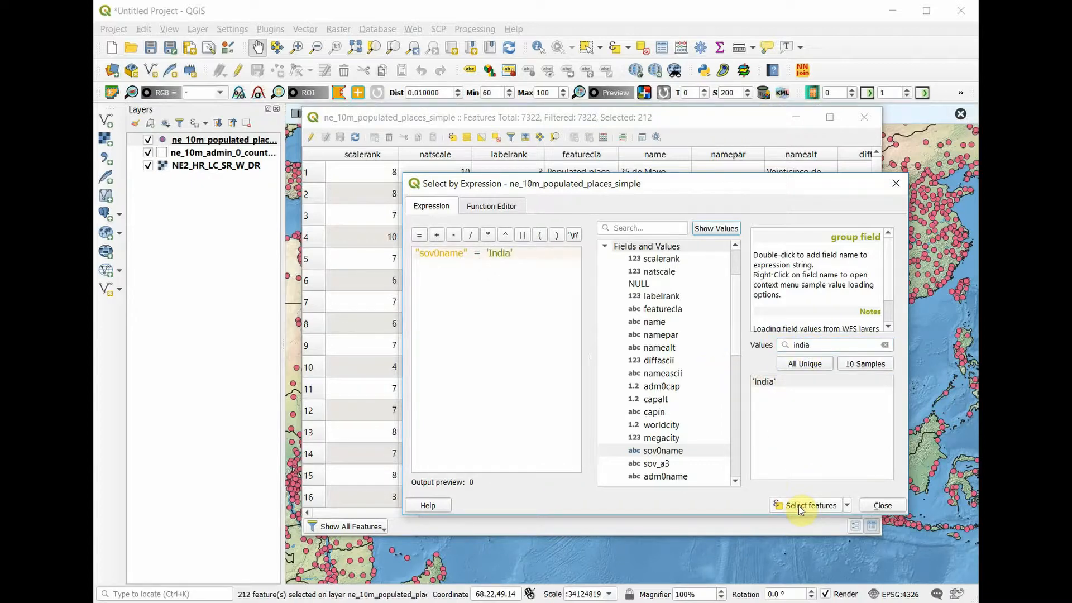
left_click(883, 505)
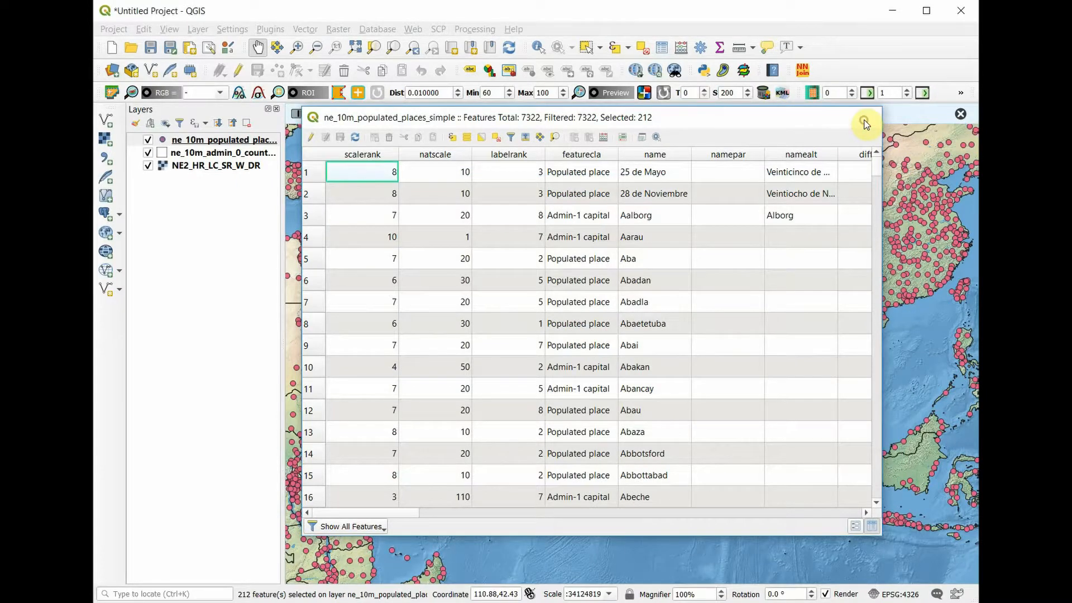
left_click(864, 124)
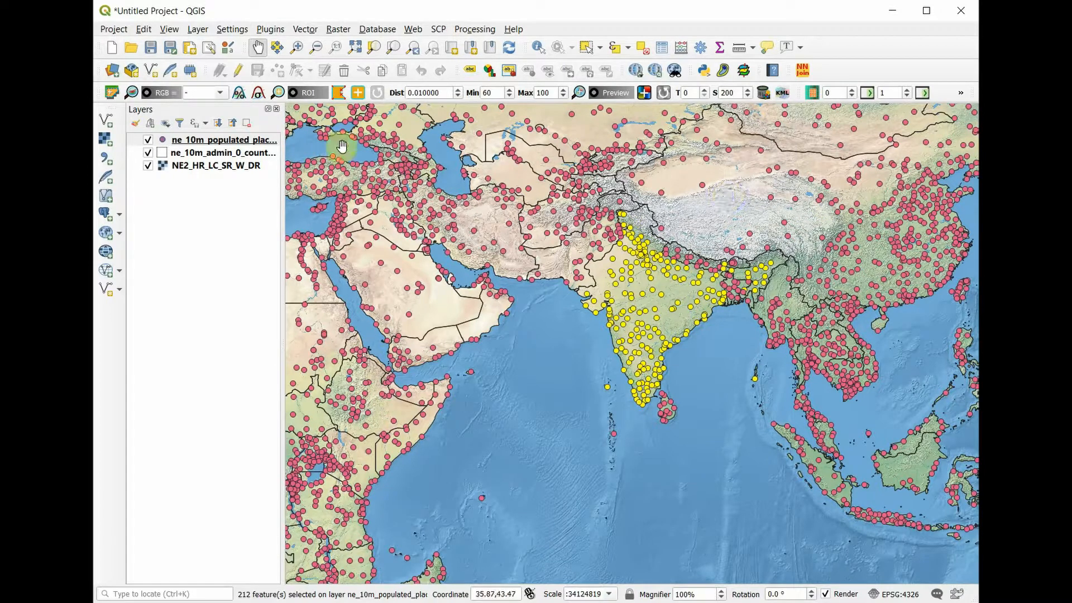
Export only the selected populated places as the ESRI Shapefile "India cities" in the Module 3 folder, and hide the original places layer
right_click(242, 144)
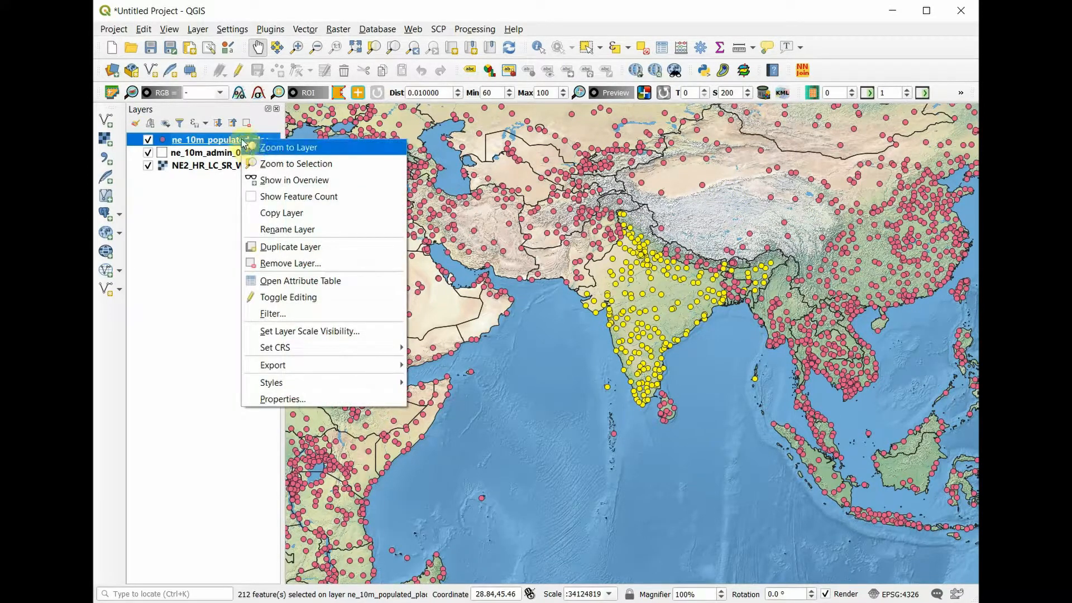
mouse_move(300, 365)
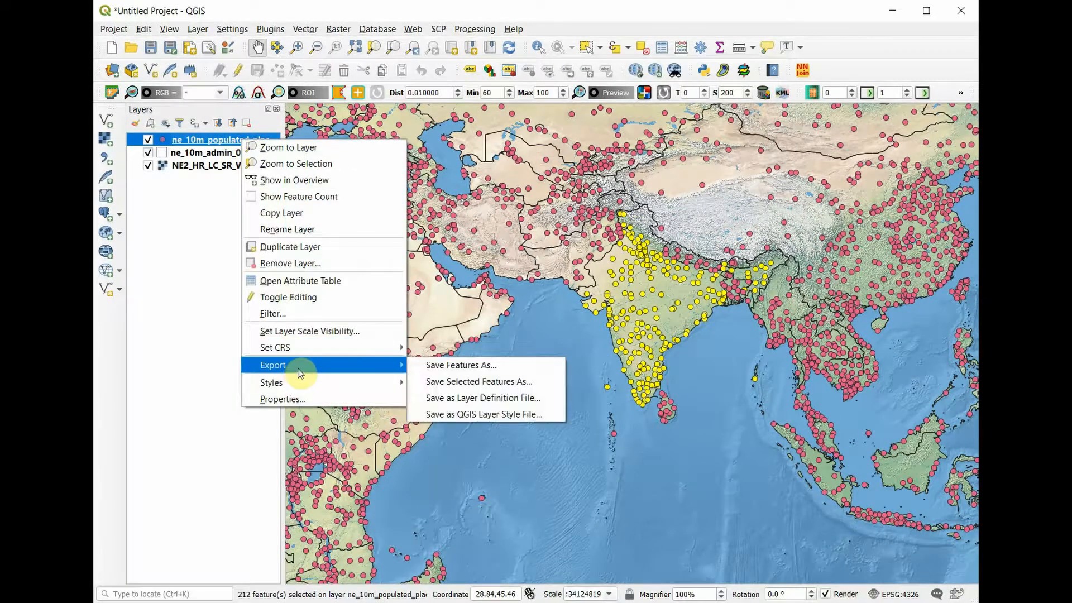
left_click(442, 364)
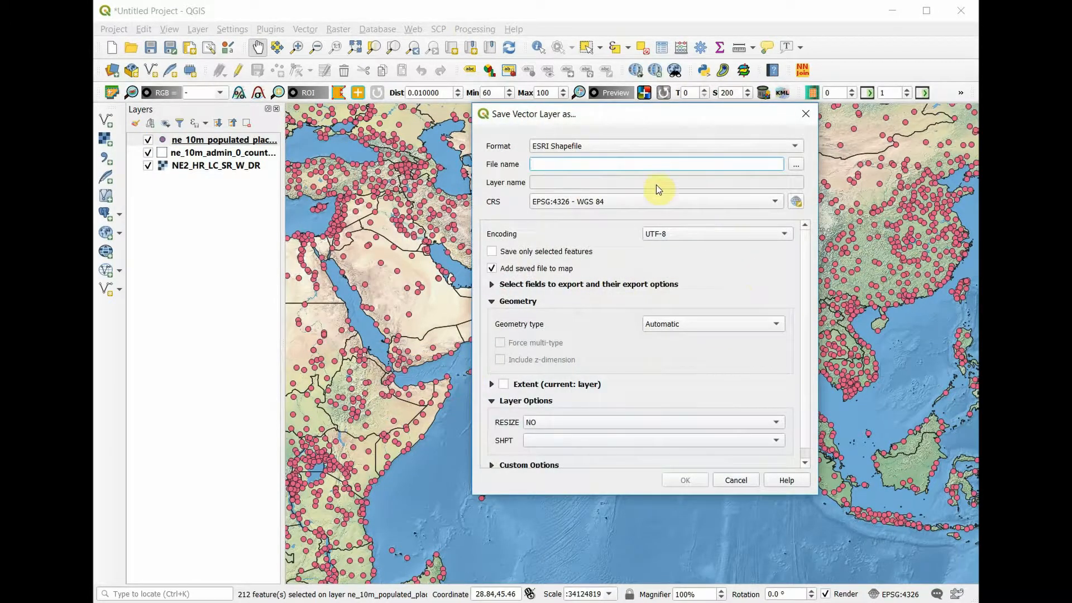
left_click(796, 165)
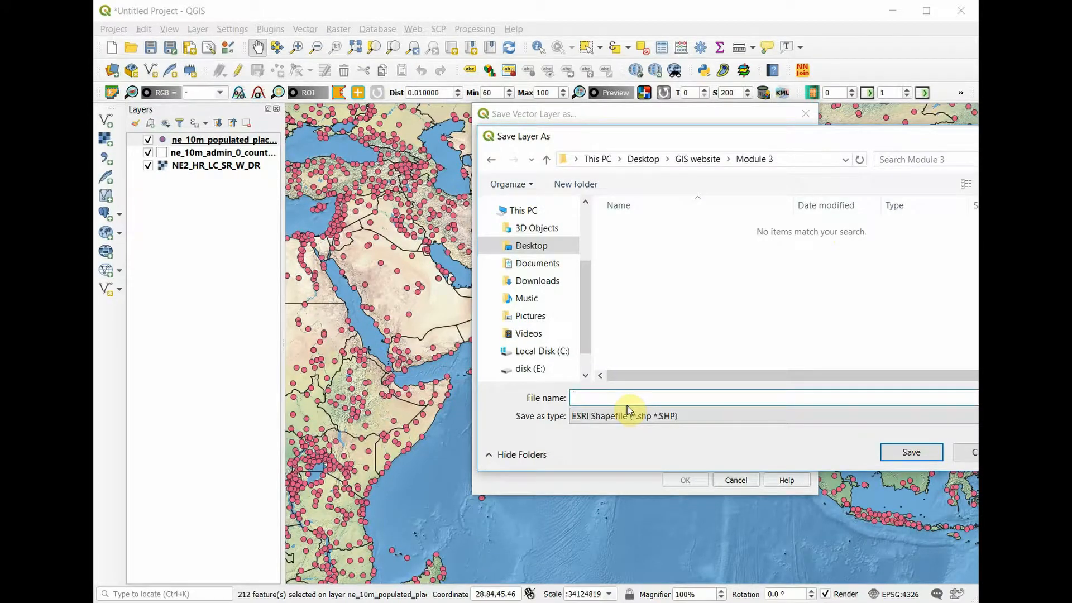
type("India cities")
left_click(919, 456)
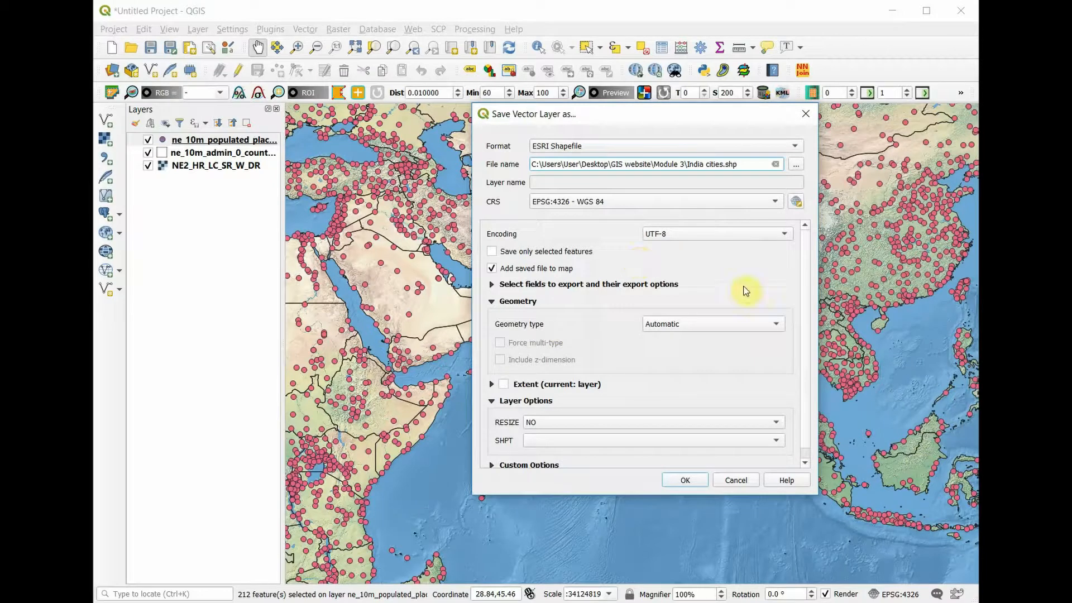
left_click(492, 253)
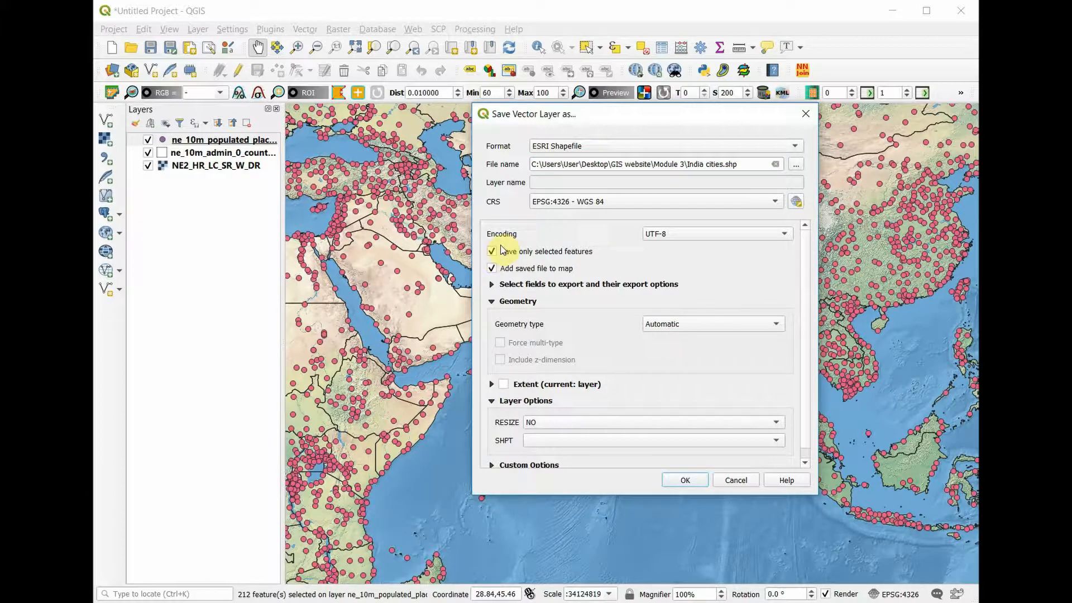
left_click(698, 484)
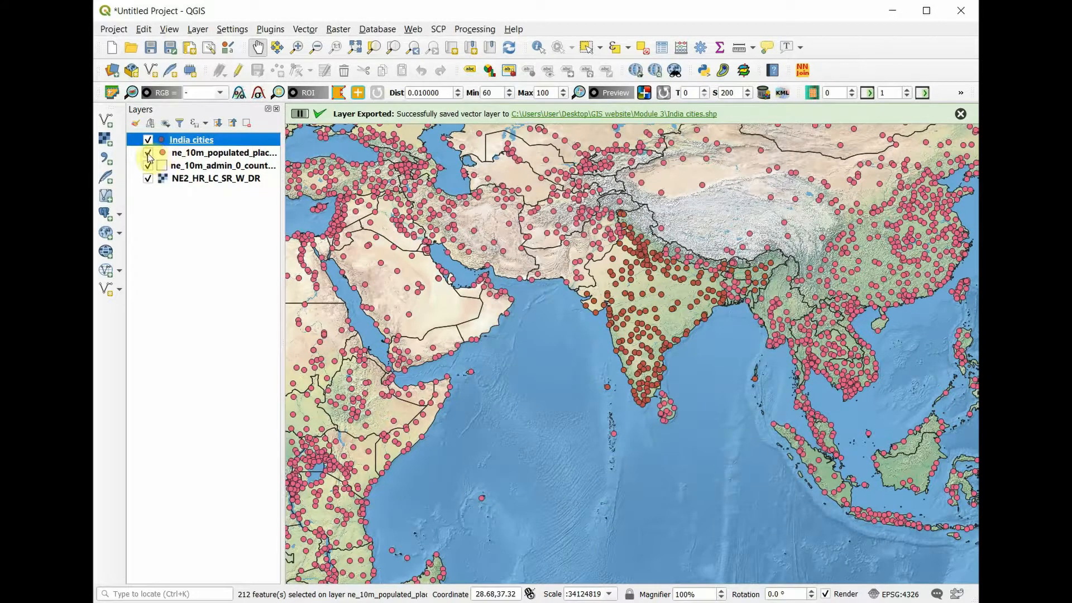
left_click(148, 153)
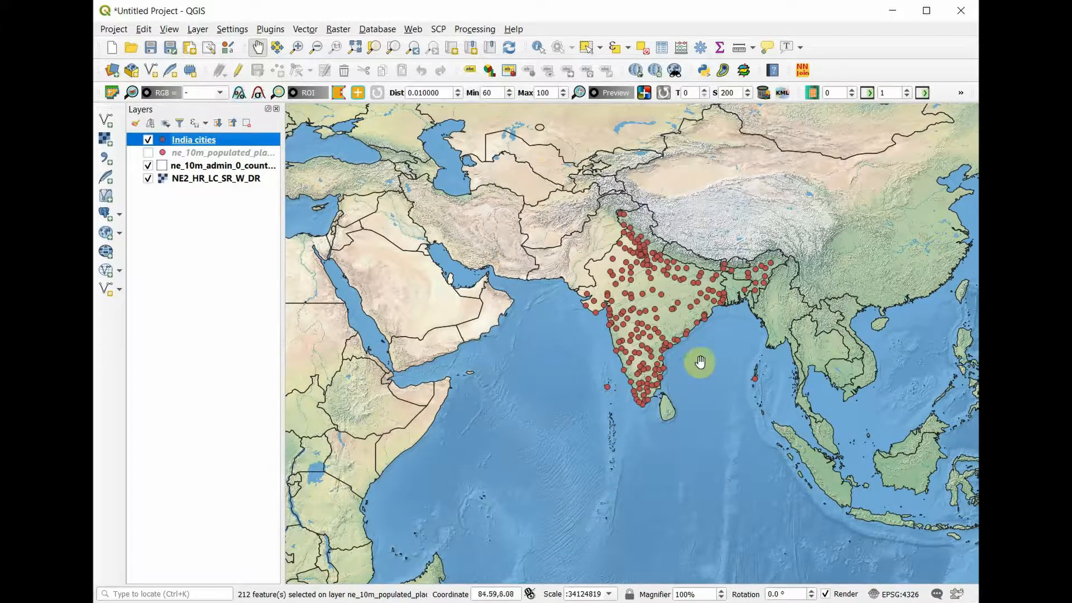
Examine the population range of the India cities layer by sorting its attribute table on pop_max in descending and ascending order
left_click(662, 47)
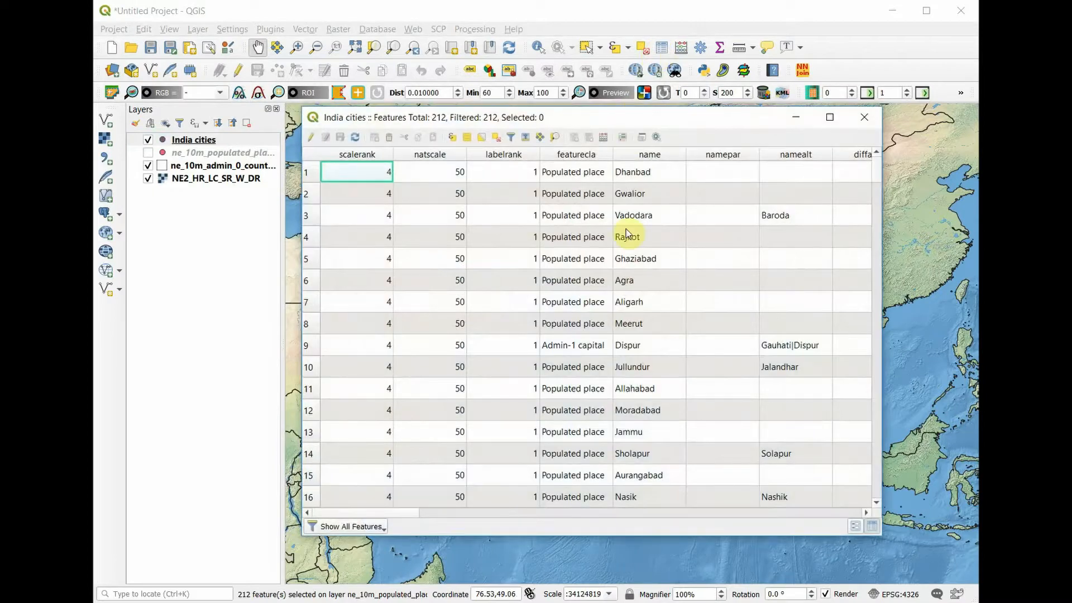
left_click_drag(407, 513, 745, 484)
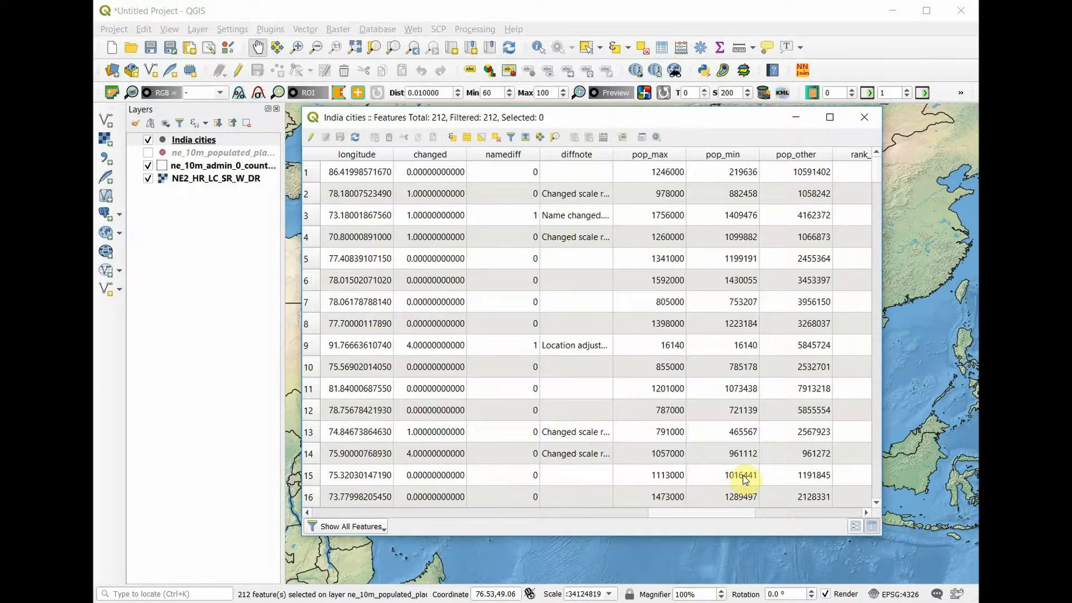
left_click(673, 156)
left_click(668, 155)
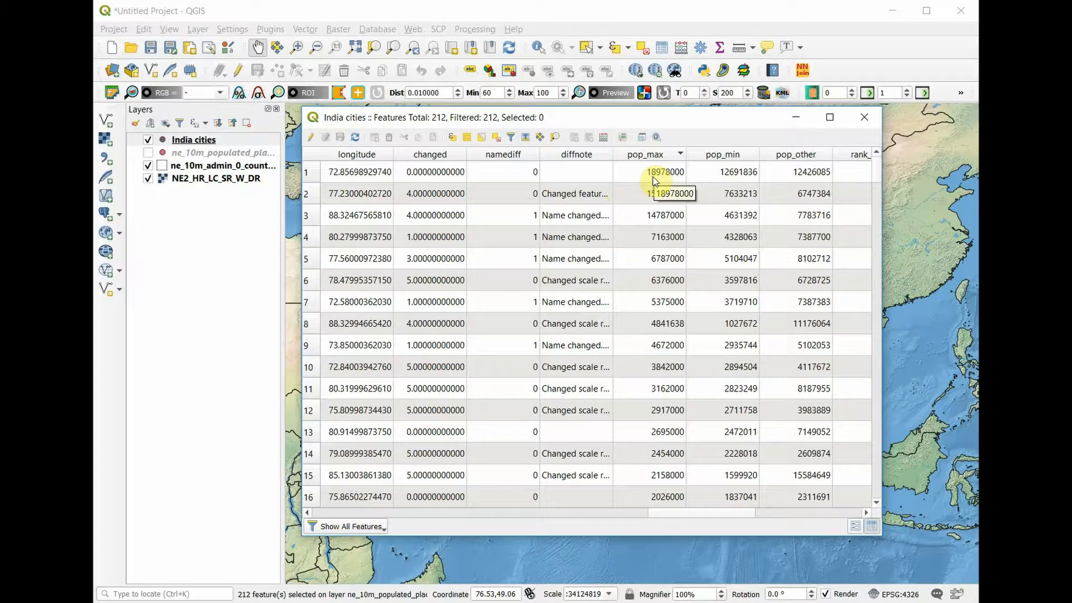
left_click(653, 157)
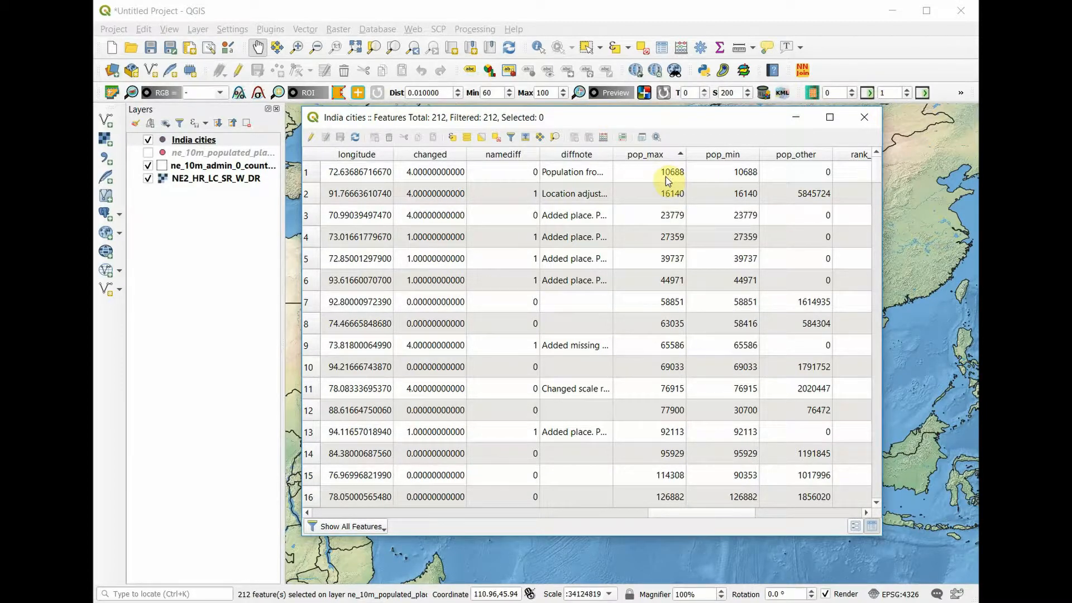
left_click(866, 120)
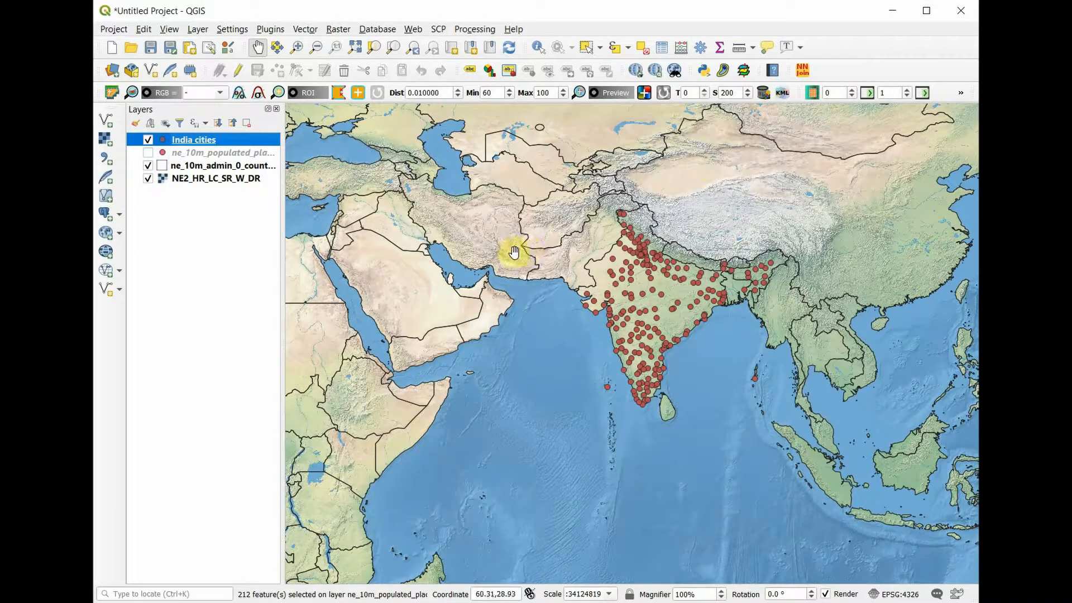
Switch the India cities layer to rule-based symbology and label its default rule "10,000 - 100,000"
double_click(197, 141)
left_click(506, 103)
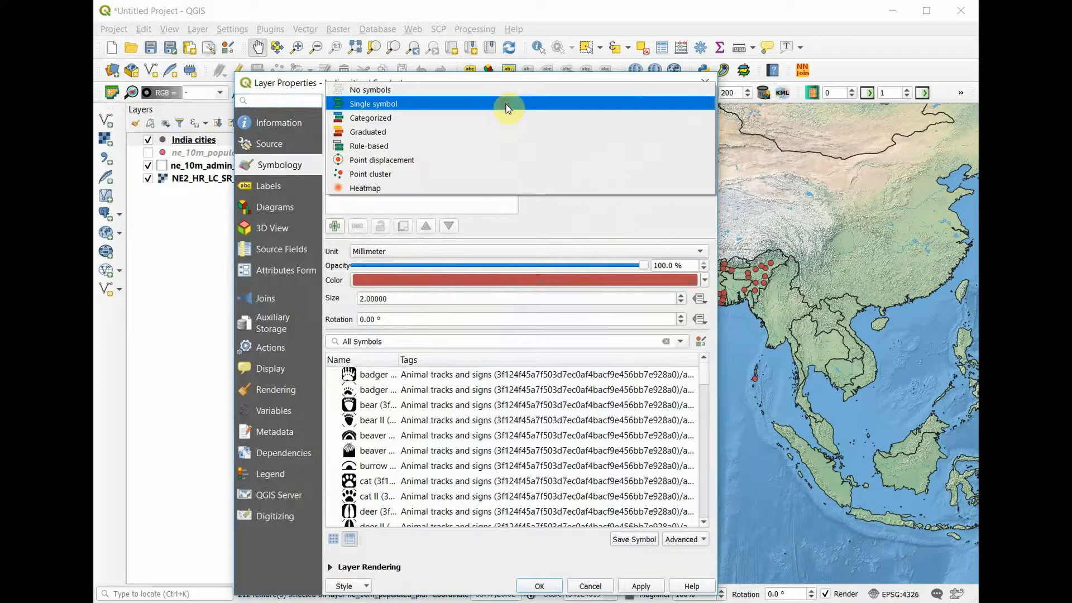
left_click(496, 146)
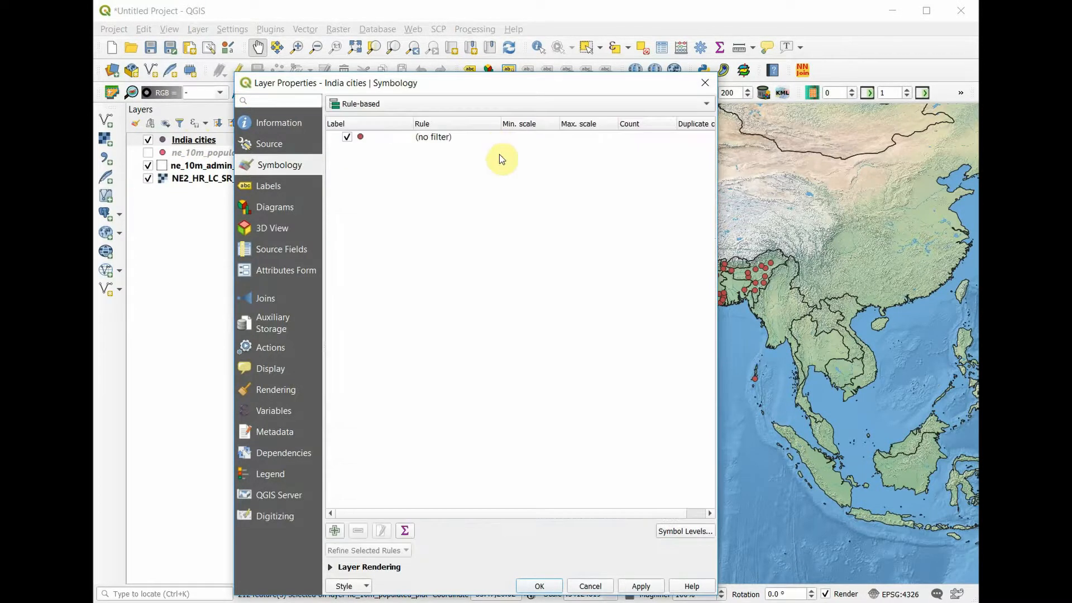
double_click(447, 141)
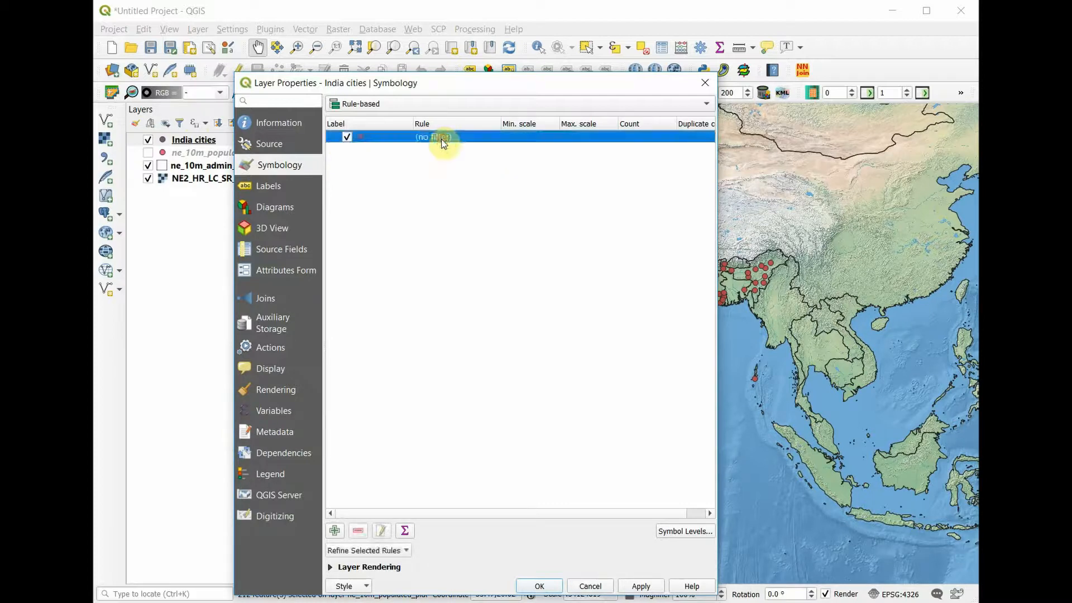
left_click(651, 186)
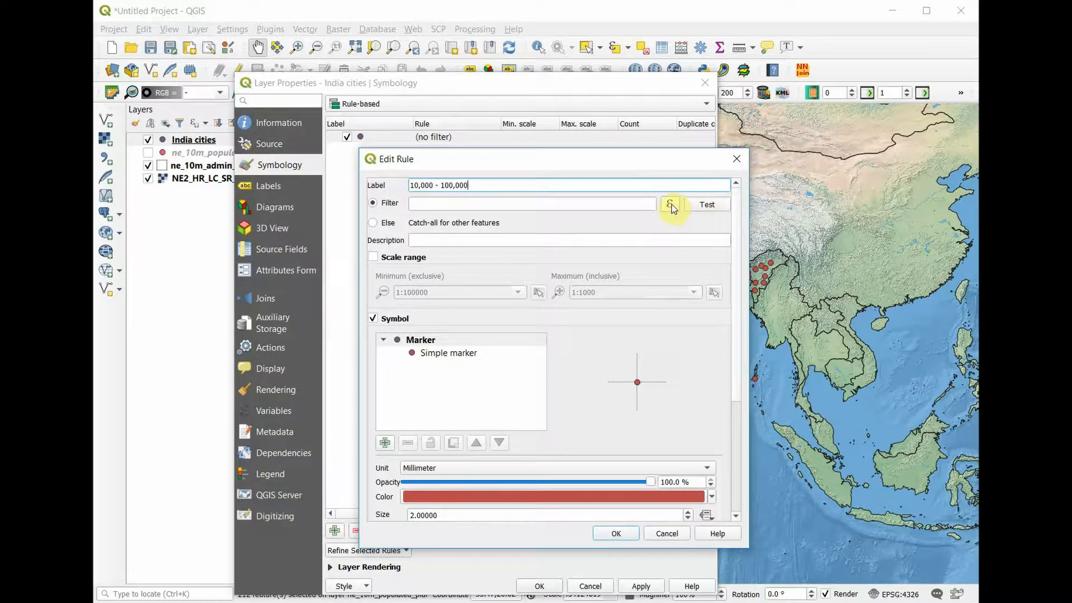
Start the rule's filter expression with the condition "pop_max" >10000, taking the field from the layer's attribute fields
left_click(668, 205)
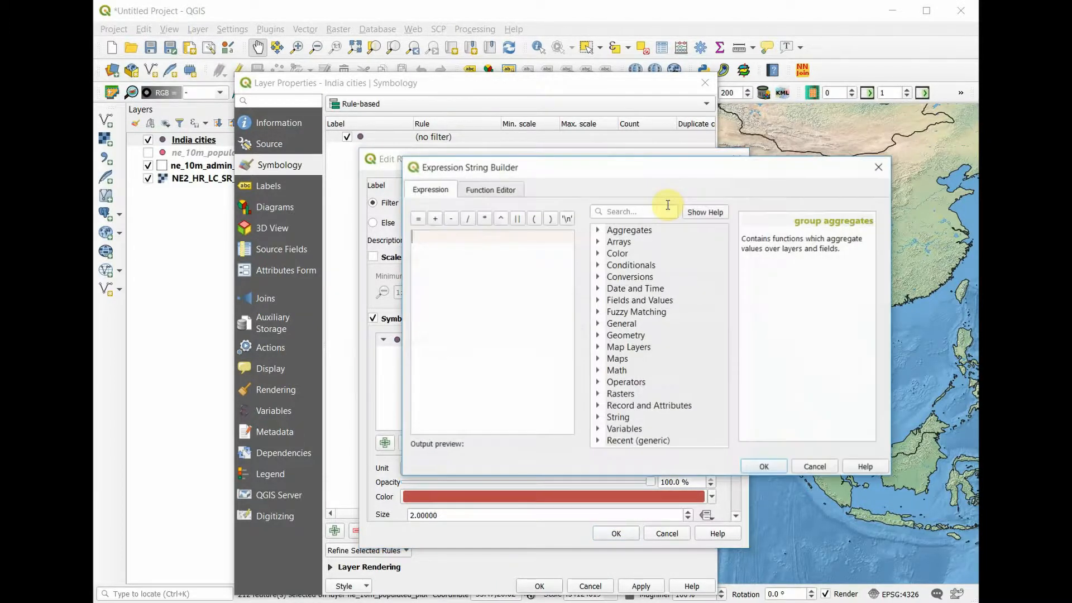
left_click(598, 300)
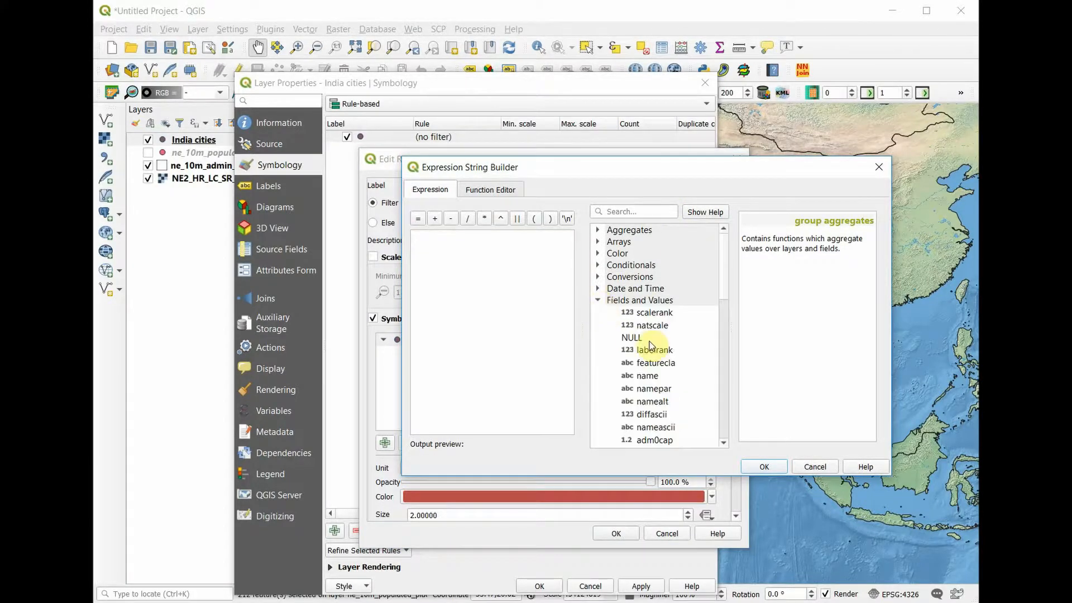
scroll(649, 344, "down", 5)
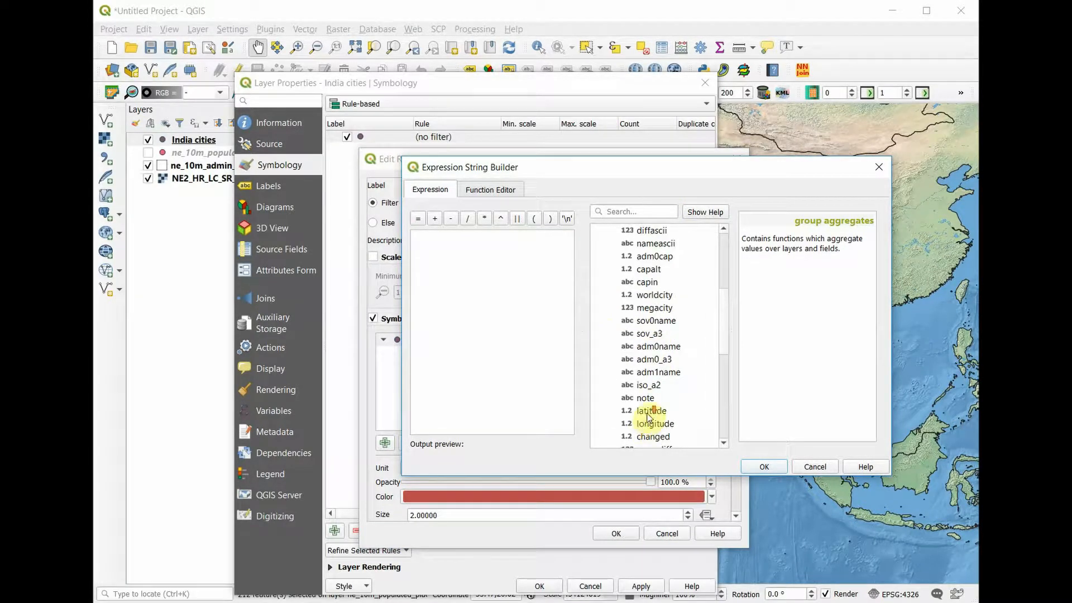
scroll(647, 418, "down", 2)
double_click(642, 398)
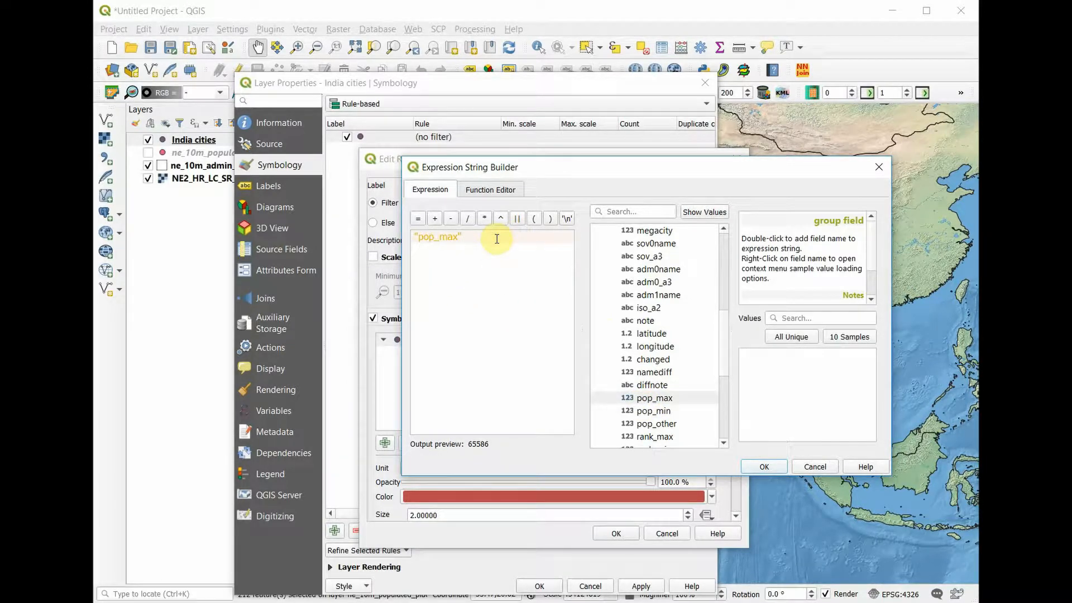
type(">")
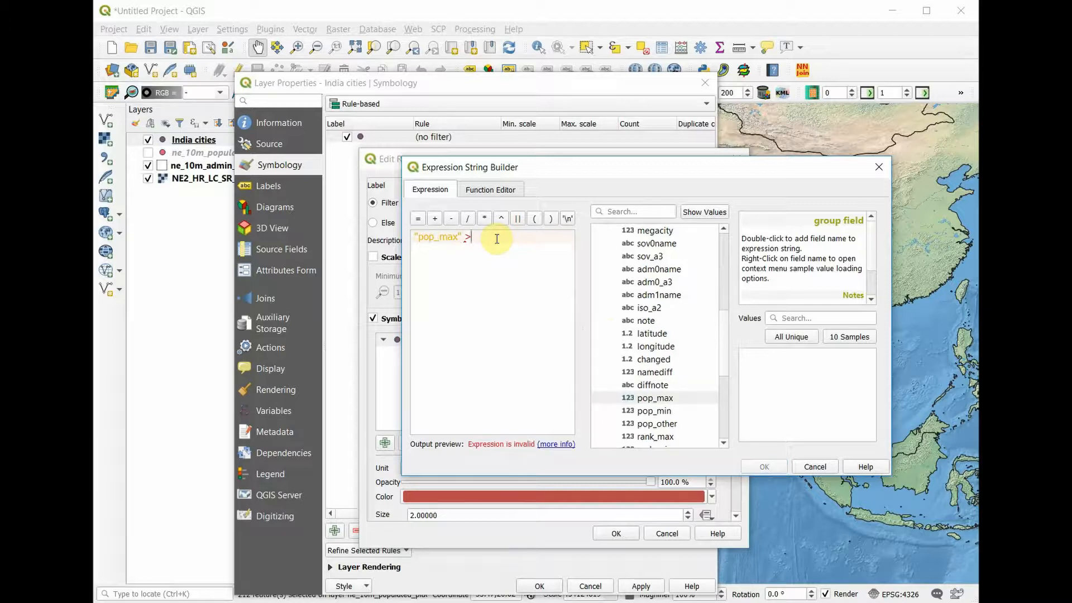
type("10000")
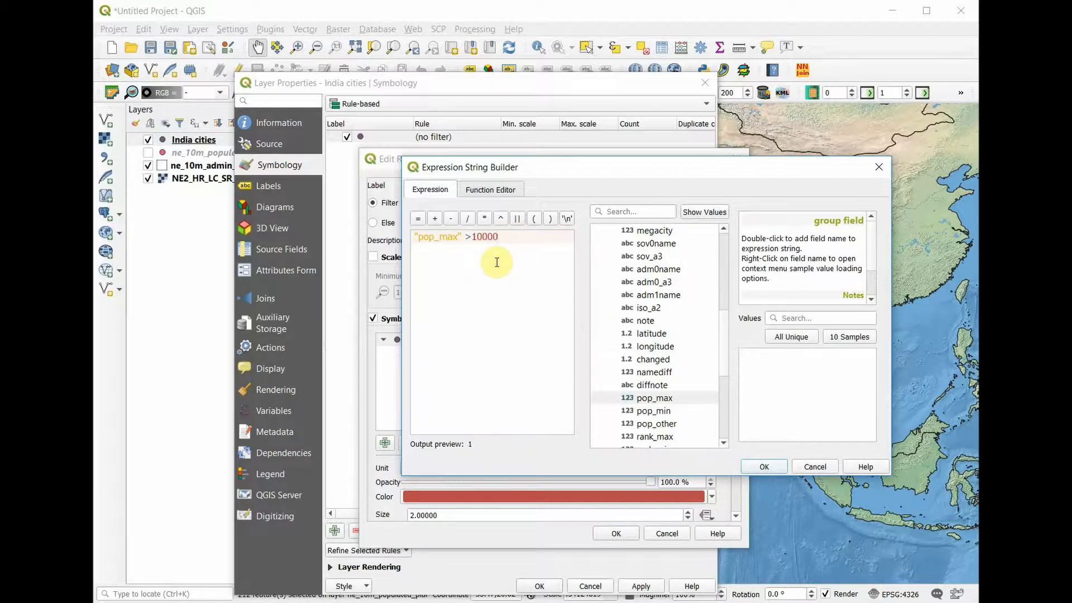
Extend the filter with and "pop_max" <100000 and accept the expression
key("Return")
type("and")
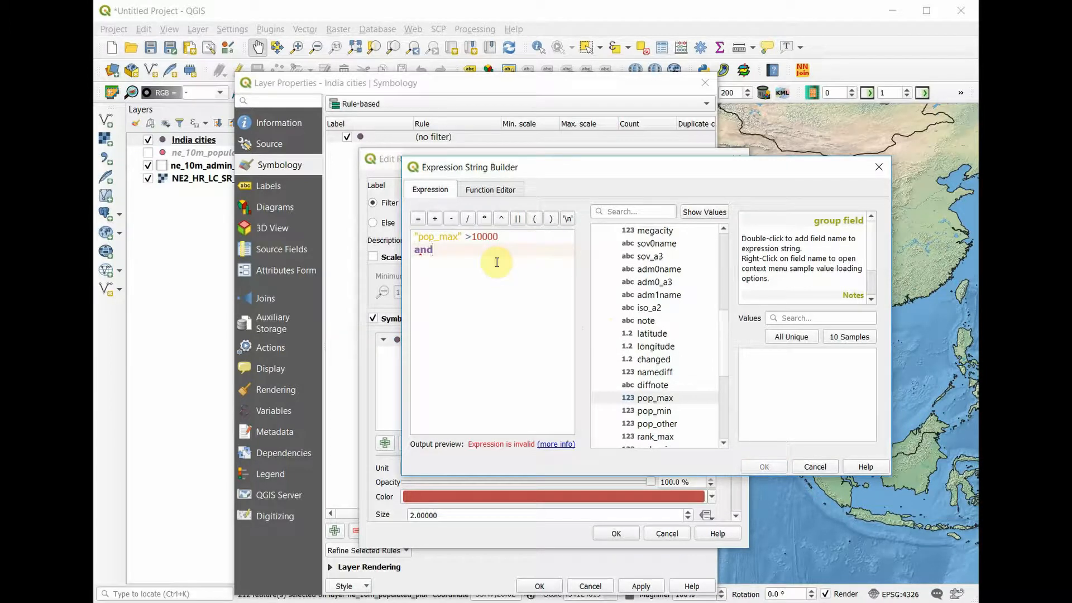
key("Return")
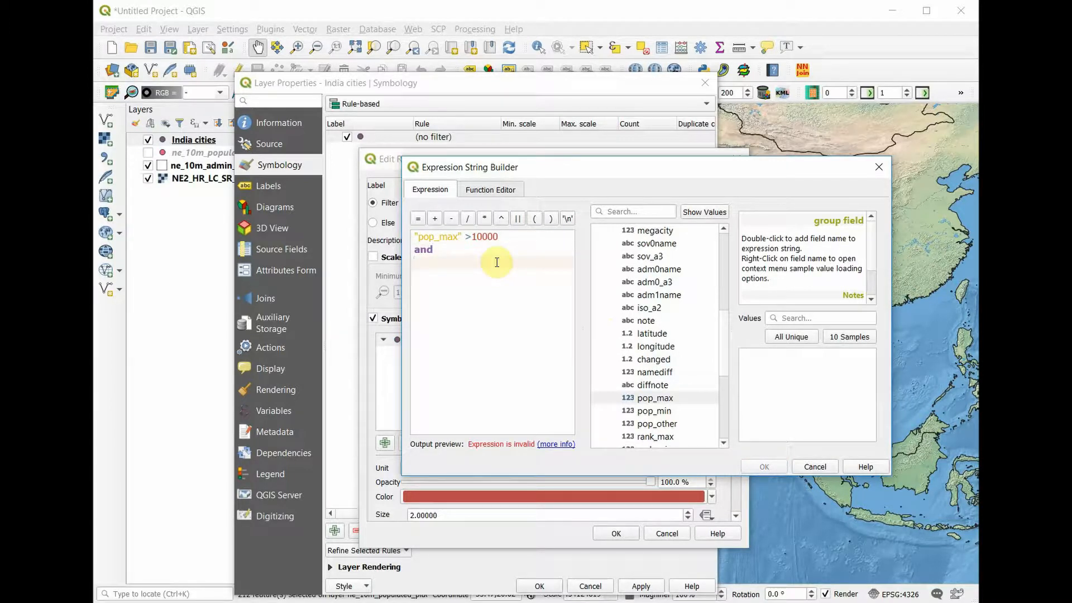
double_click(664, 399)
type("<")
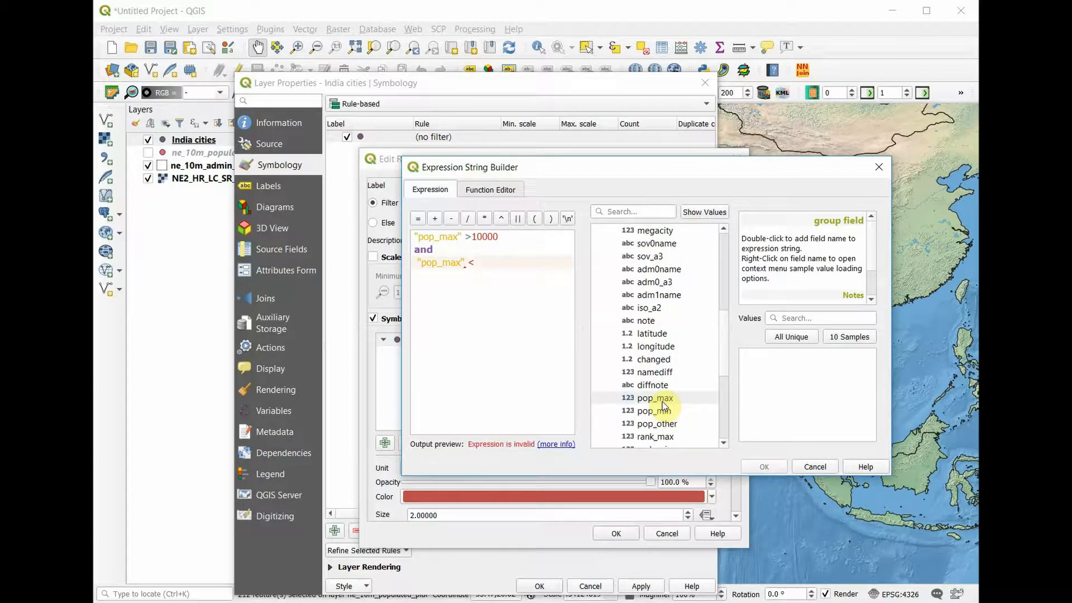
type("100000")
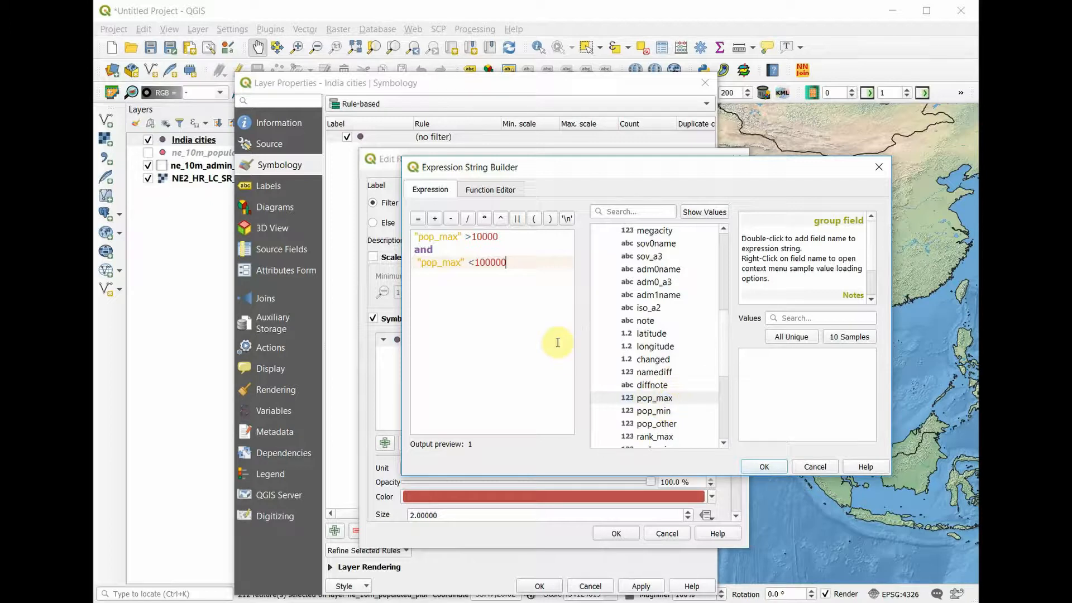
left_click(764, 467)
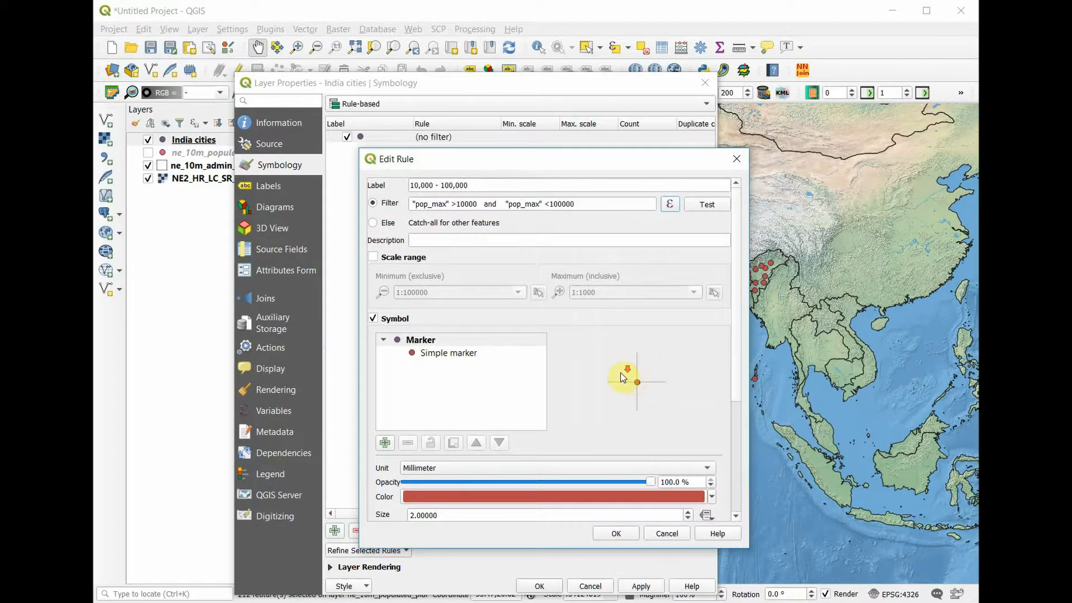
Look over the rule's marker settings, then accept the 10,000 - 100,000 rule and apply the symbology to the India cities layer
scroll(623, 375, "down", 1)
scroll(621, 375, "down", 1)
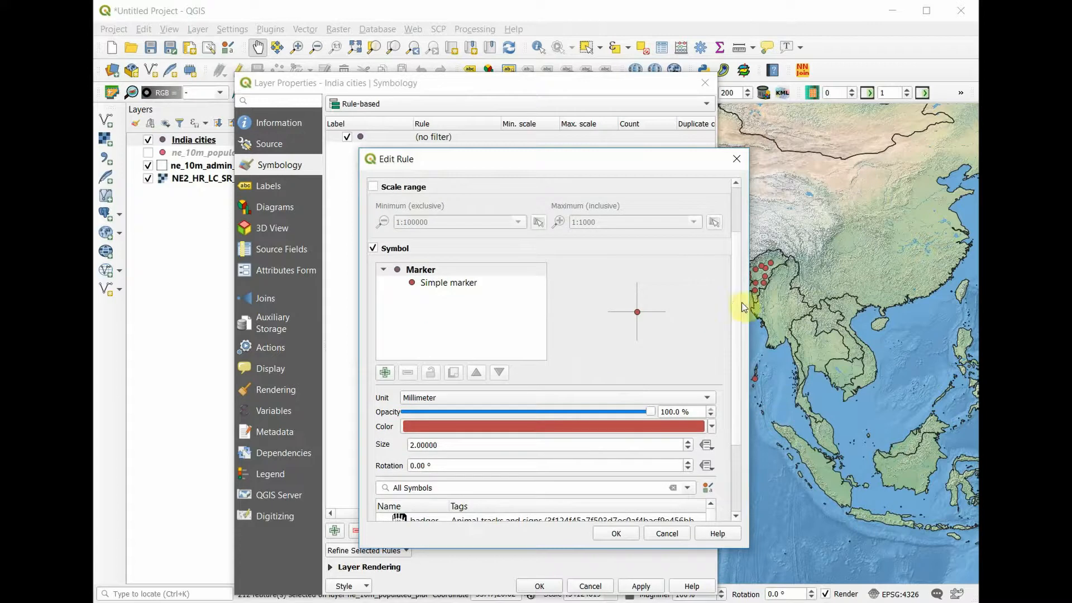
scroll(737, 312, "down", 3)
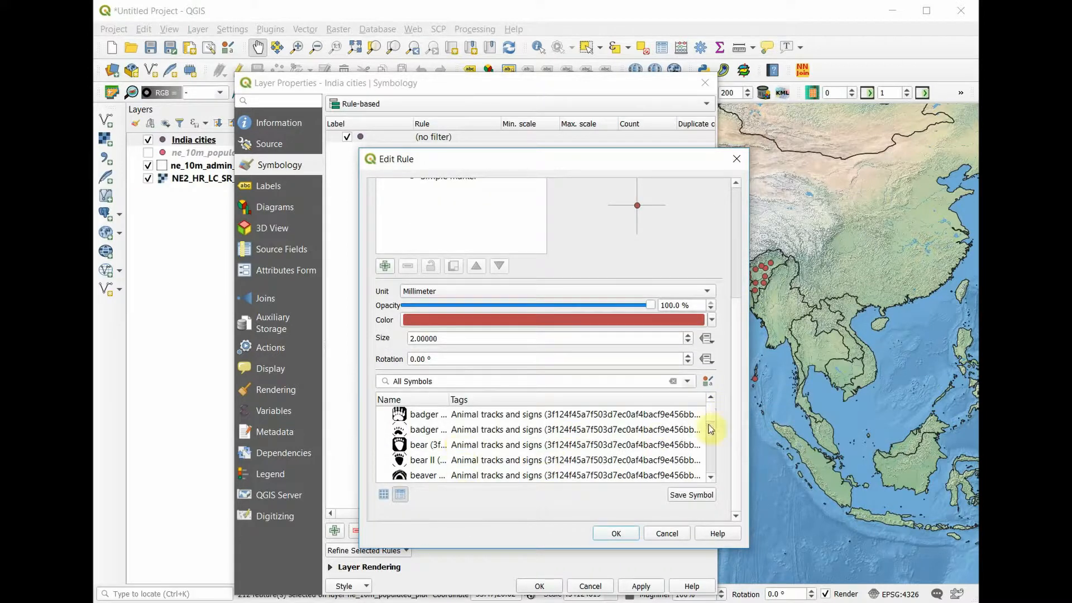
left_click_drag(736, 383, 752, 290)
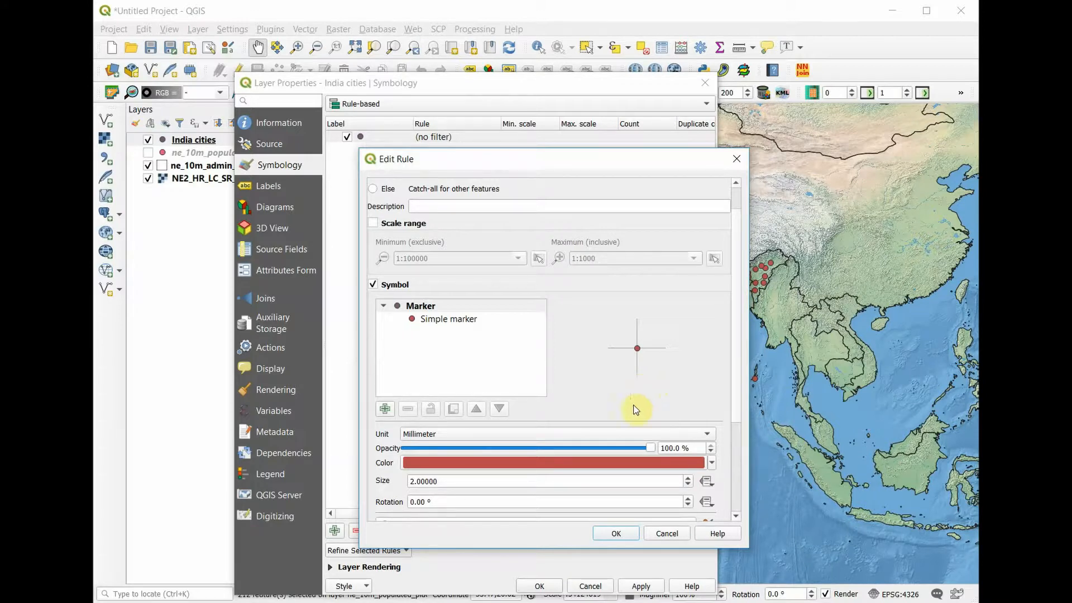
left_click(612, 536)
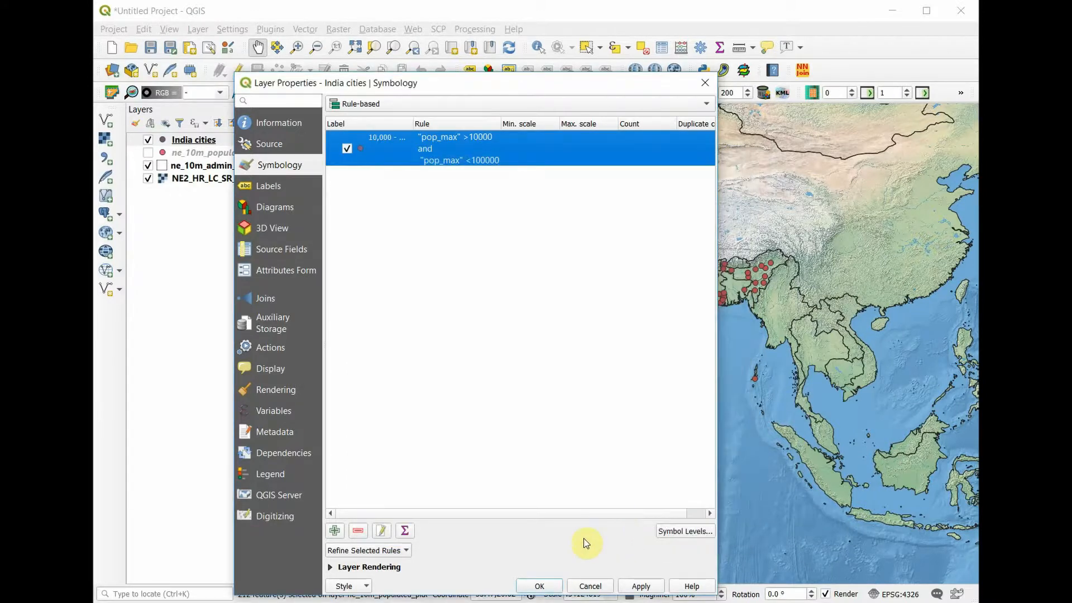
left_click(529, 588)
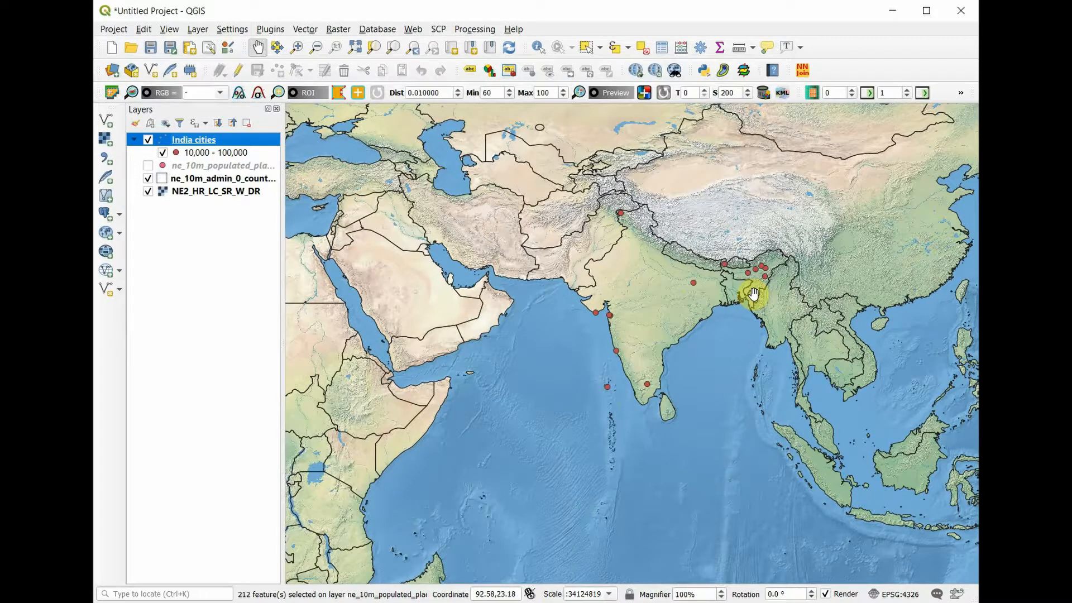
Reopen the India cities symbology and add a second rule labelled "100001 - 500000"
left_click(196, 140)
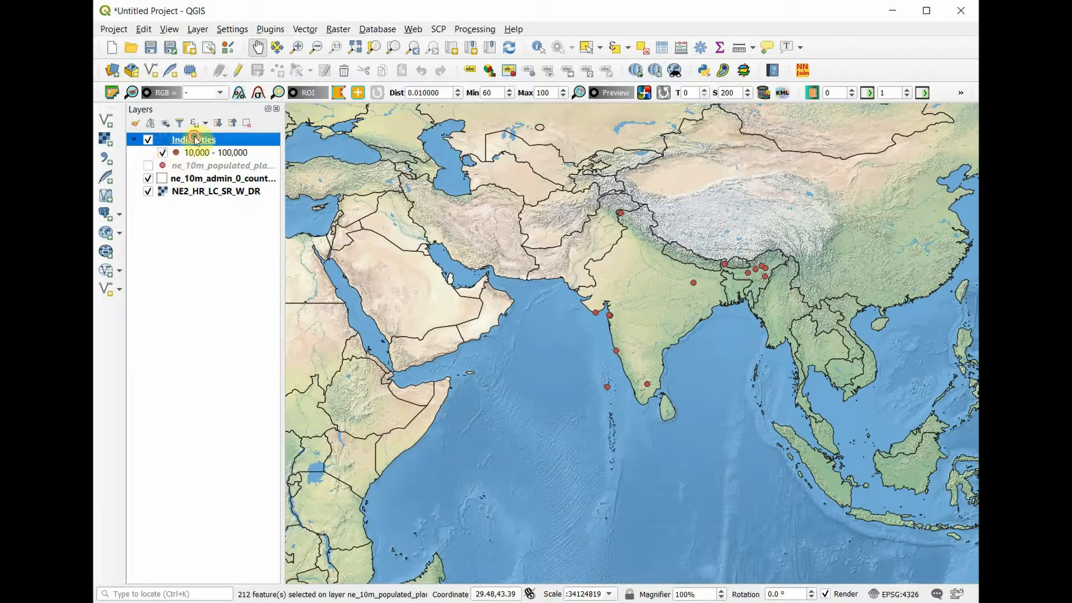
double_click(196, 139)
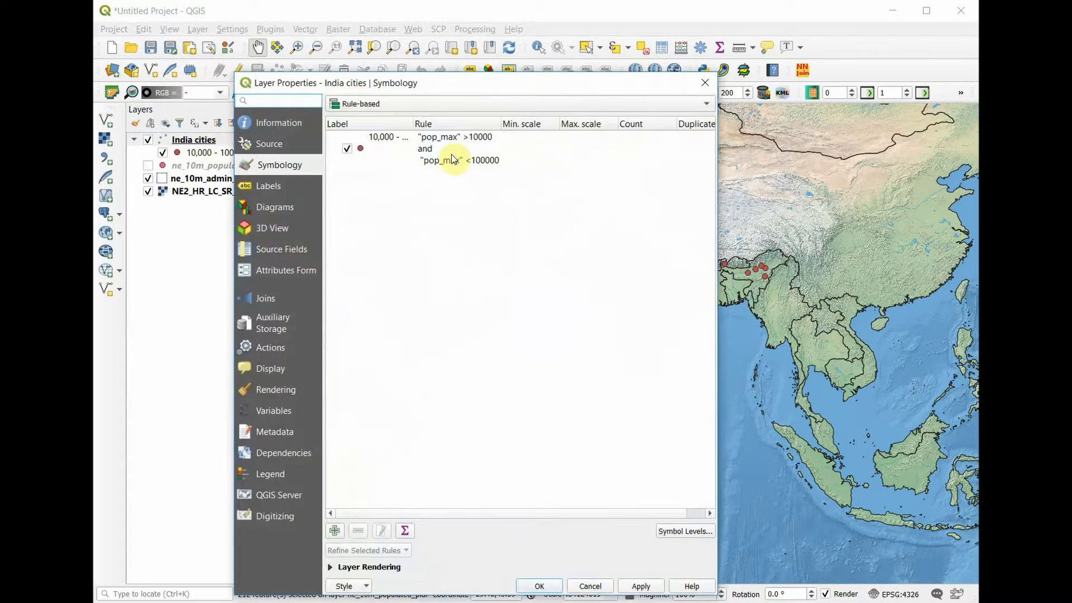
left_click(334, 530)
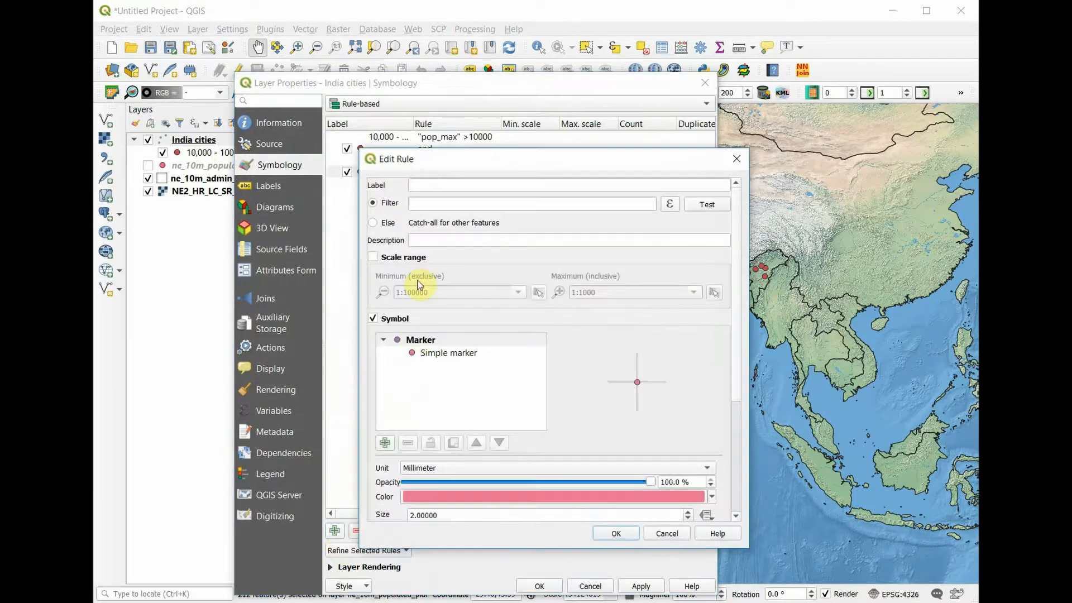
left_click(464, 190)
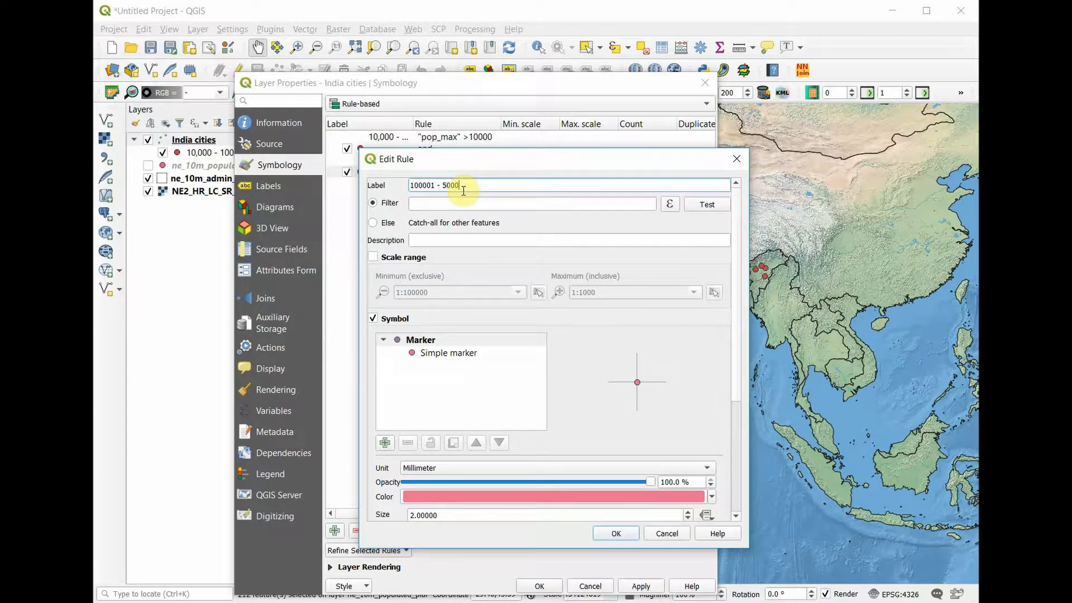
Filter the second rule with the expression "pop_max" >100000 and "pop_max" <500000
left_click(670, 204)
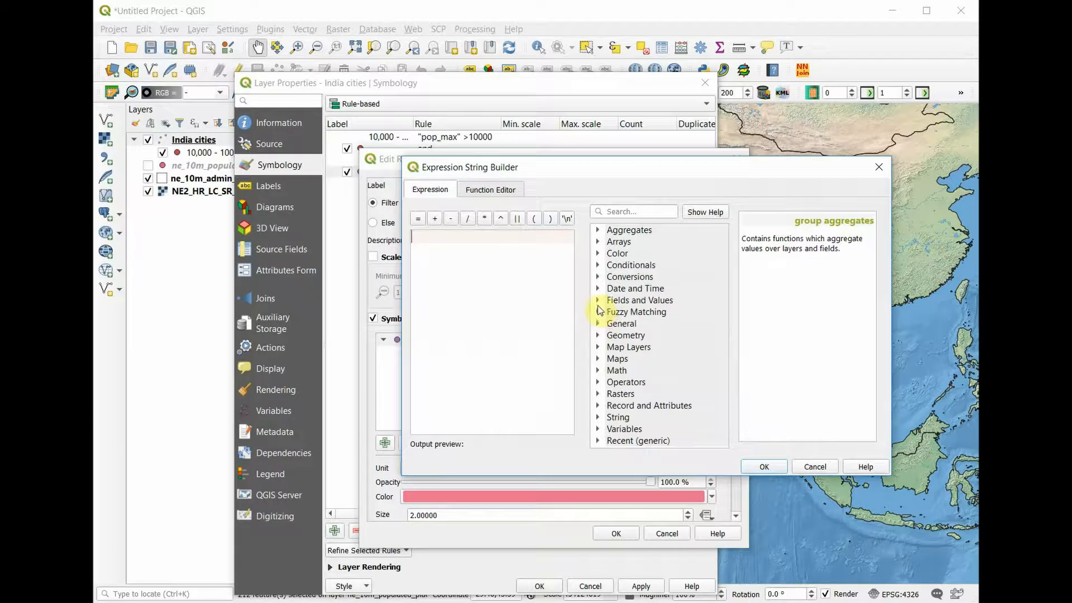
left_click(598, 300)
scroll(670, 382, "down", 7)
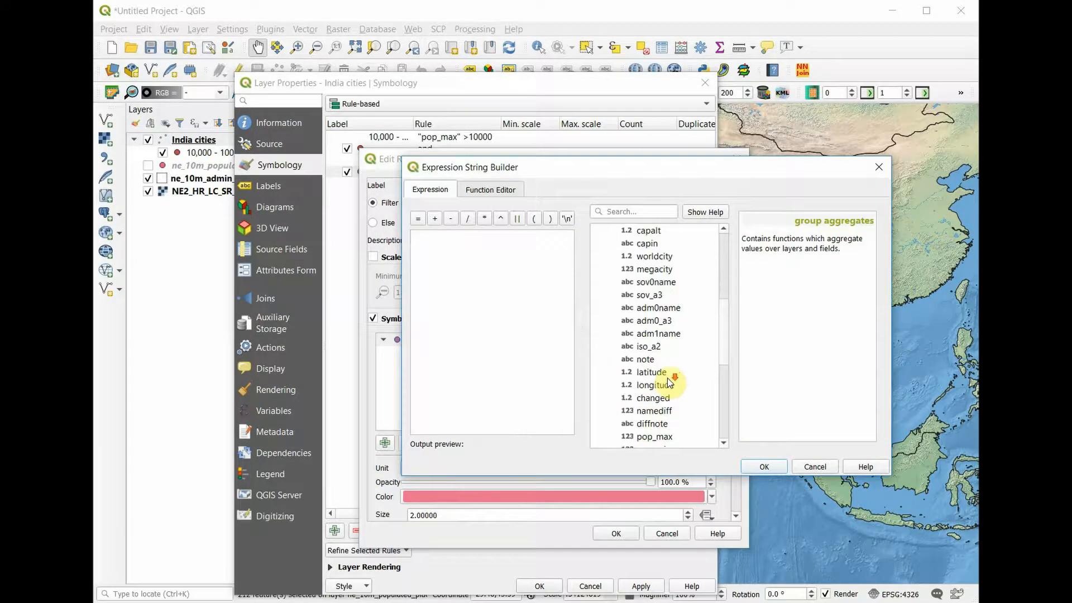
double_click(648, 398)
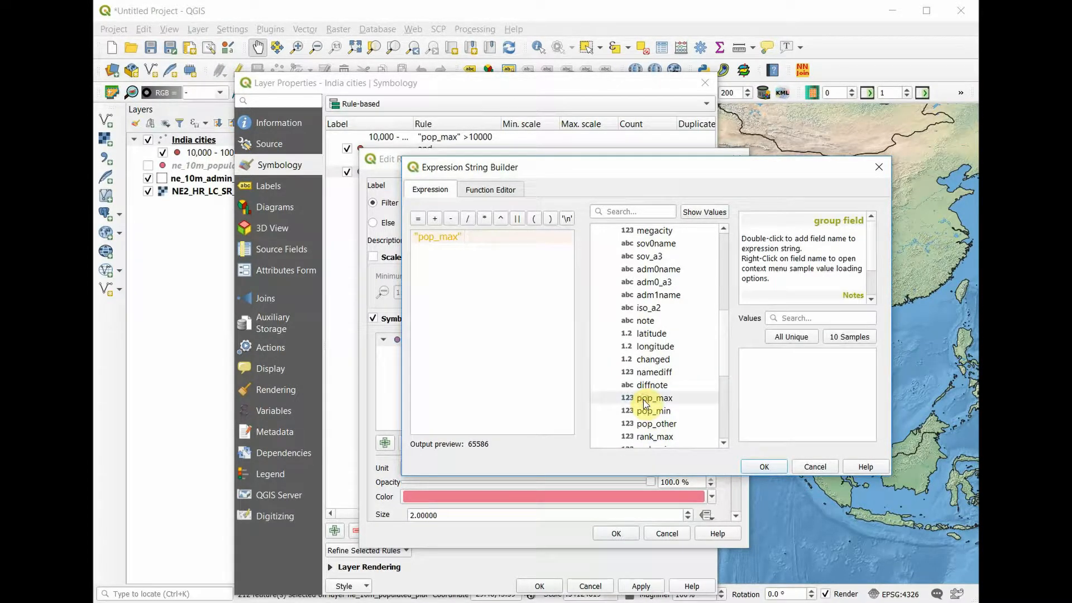
type(">100000")
key("Return")
type("and")
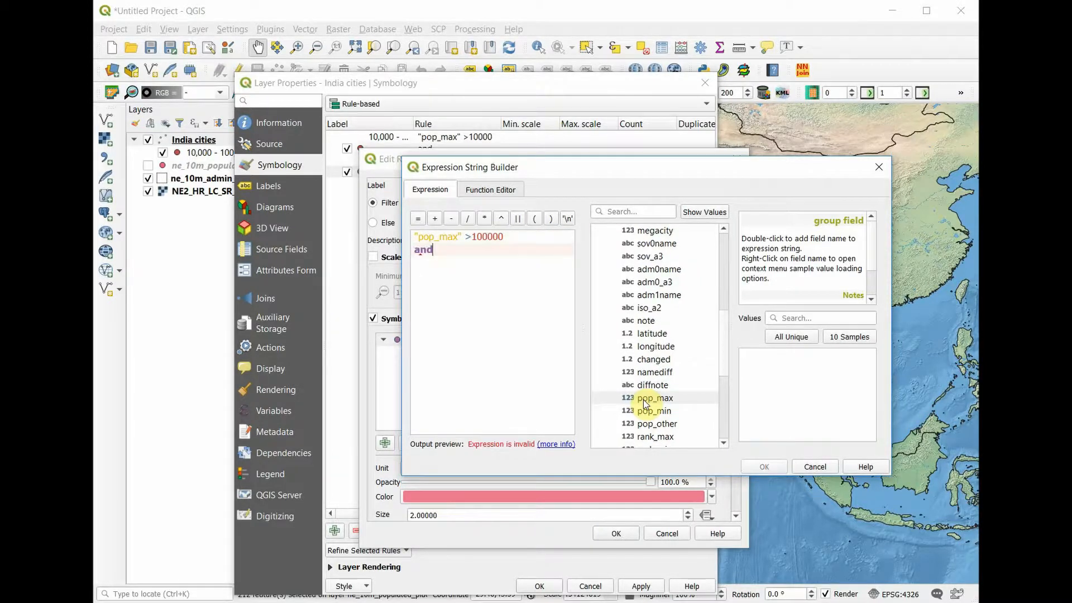
key("Return")
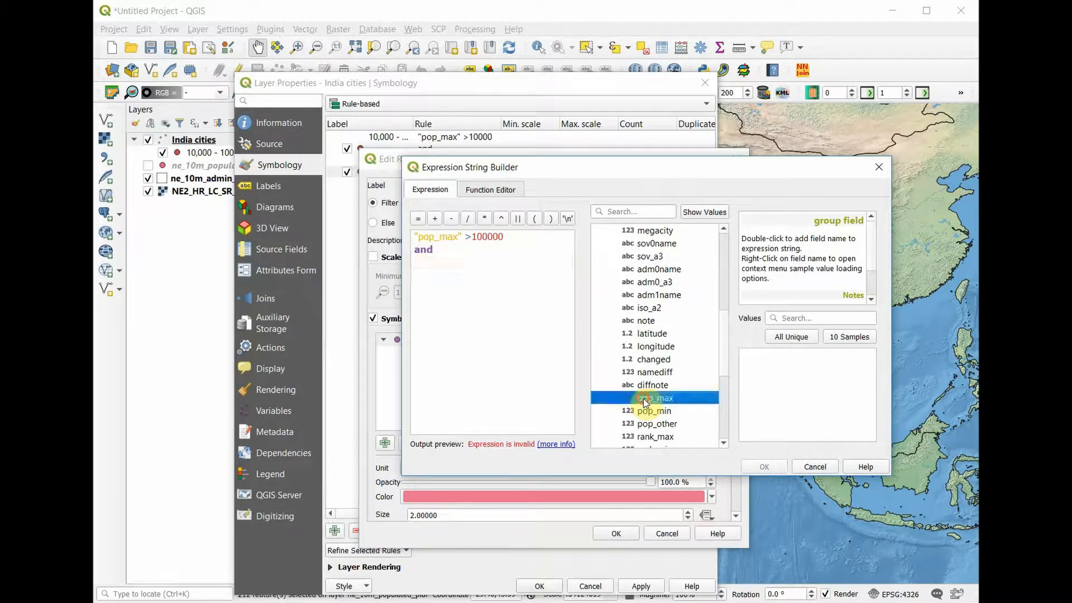
double_click(644, 399)
type("<50000")
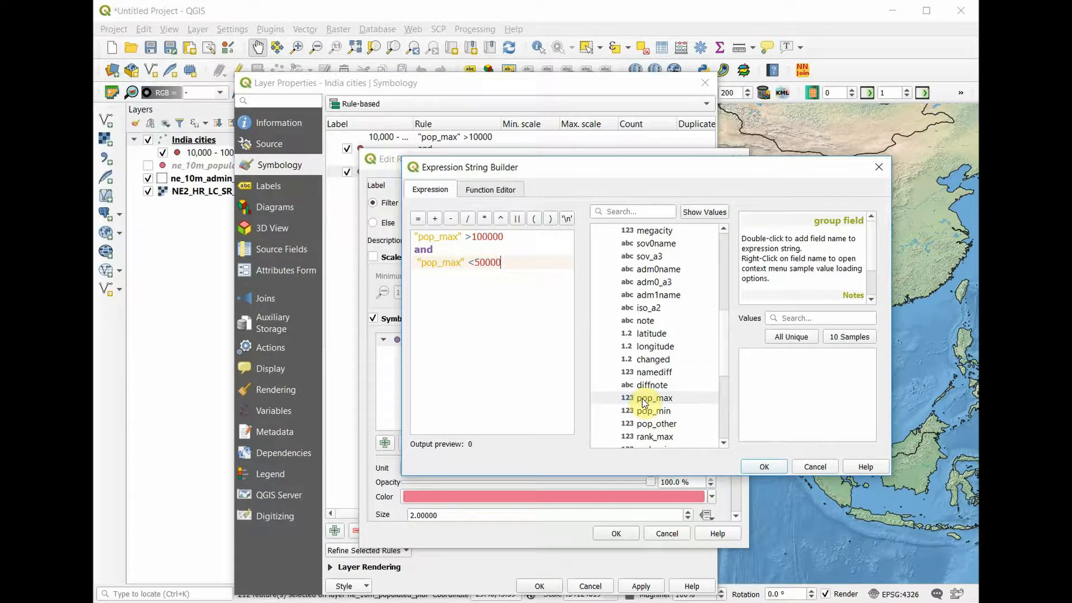
type("0")
left_click(765, 468)
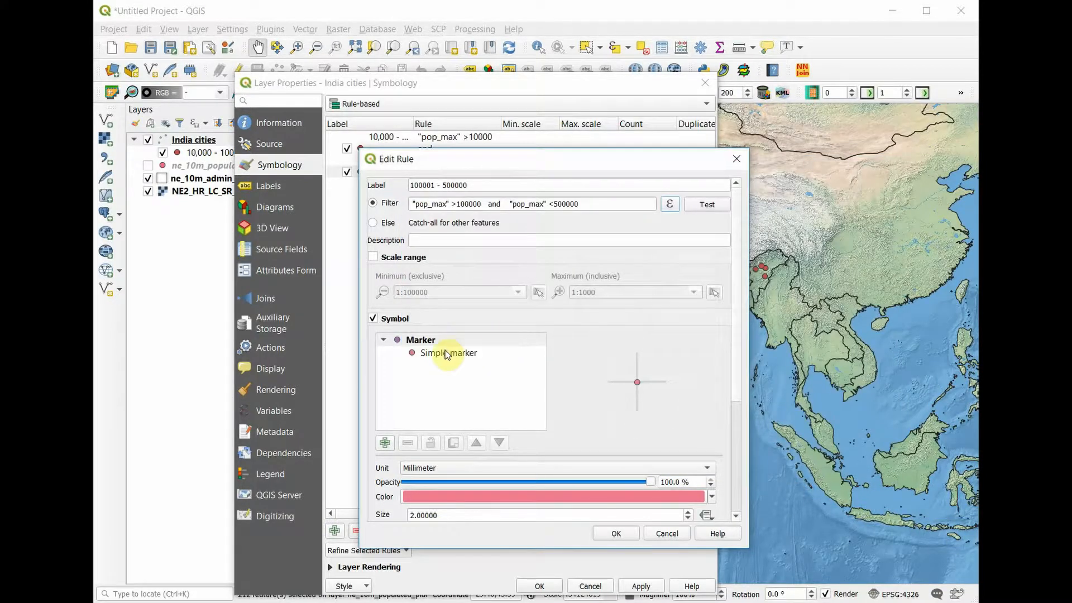
Enlarge the simple marker of the 100001 - 500000 rule
left_click(447, 353)
scroll(722, 324, "down", 4)
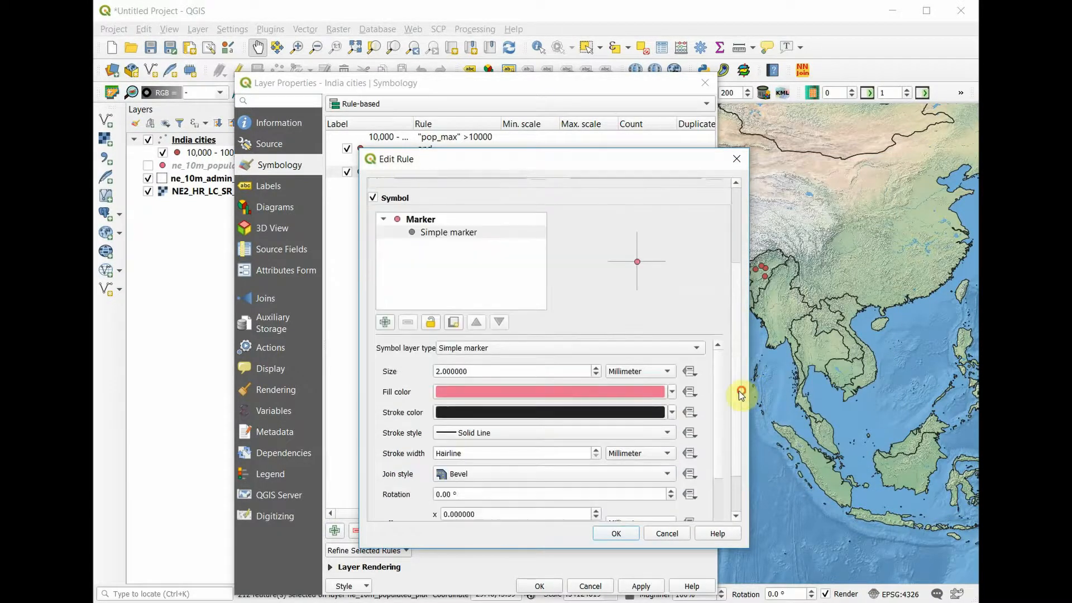
left_click(596, 375)
left_click(596, 374)
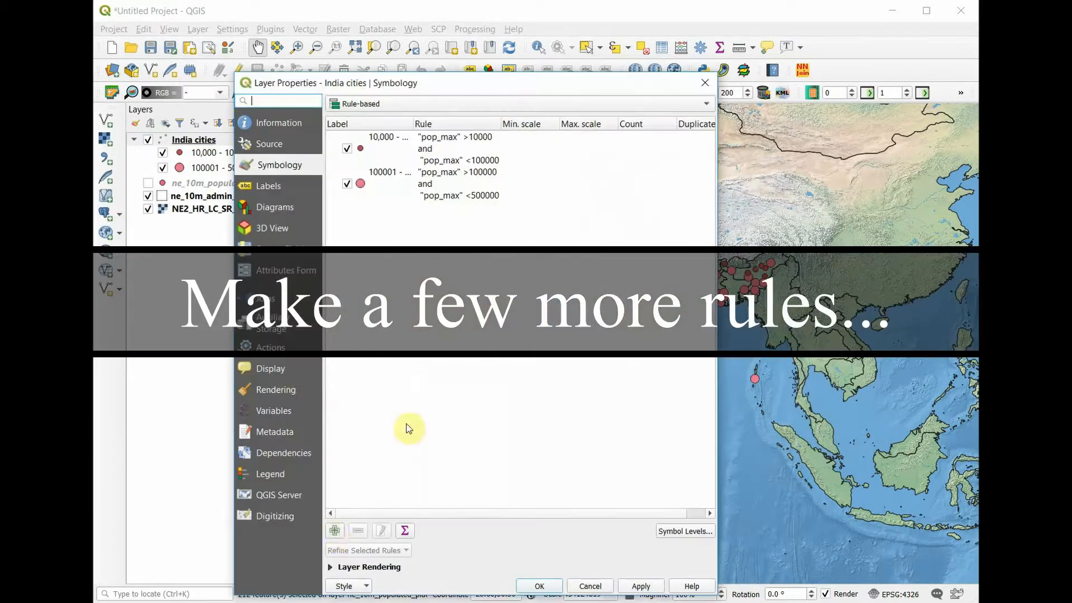
Add a third rule to the India cities symbology and label it "500001 - 1.5 mil"
left_click(335, 530)
type("500001")
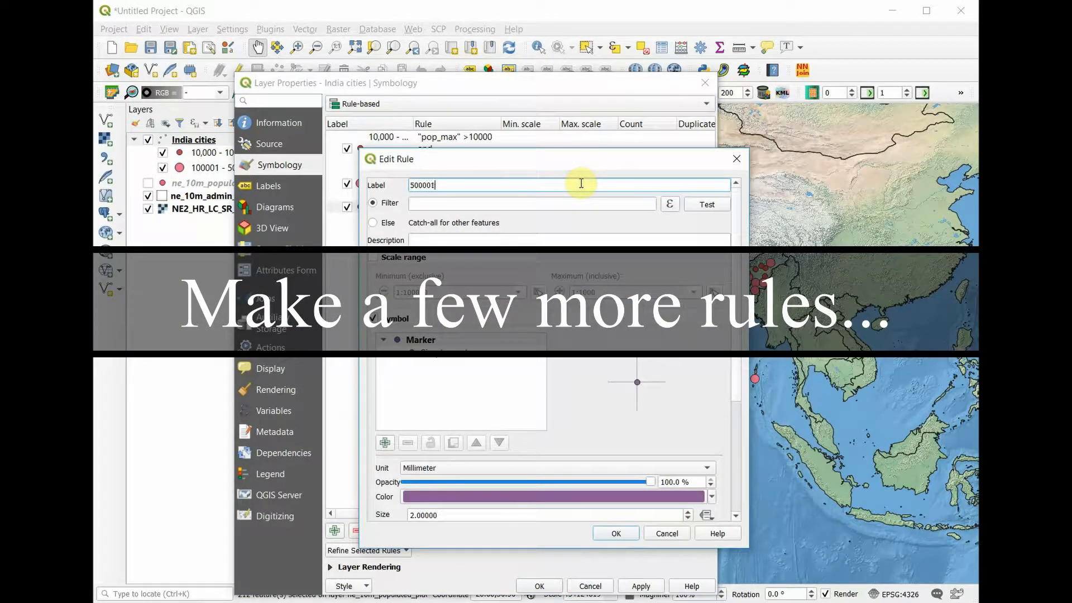
type(" - 1.0 mil")
Filter the third rule with "pop_max" >500000 and "pop_max" <1500000, and accept the rule
left_click(670, 204)
scroll(648, 366, "down", 1)
double_click(648, 360)
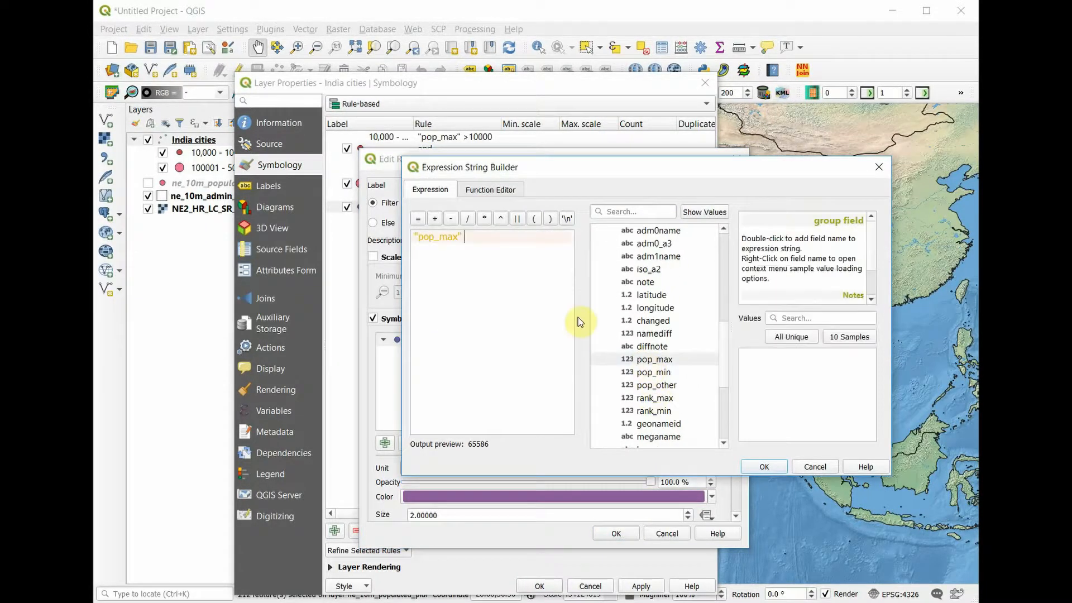
type(">500000")
key("Return")
type("and")
key("Return")
double_click(646, 360)
type("<1500000")
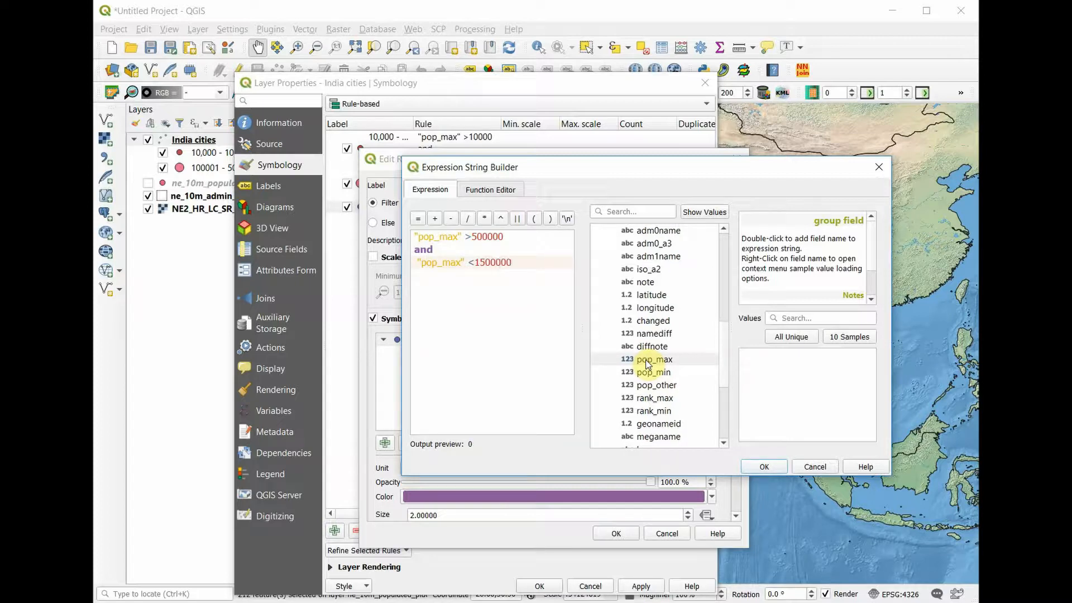
left_click(764, 467)
left_click(616, 534)
Enlarge the simple marker of the 500001 - 1.5 mil rule and apply the symbology to the map
double_click(452, 227)
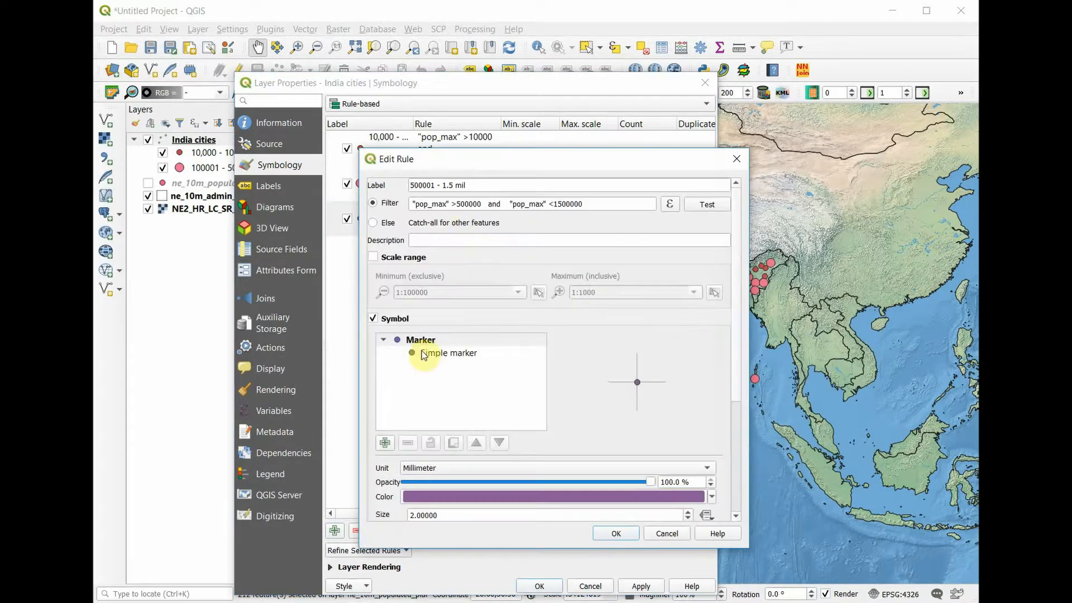
left_click(424, 355)
scroll(502, 358, "down", 3)
left_click(595, 375)
left_click(616, 533)
left_click(552, 587)
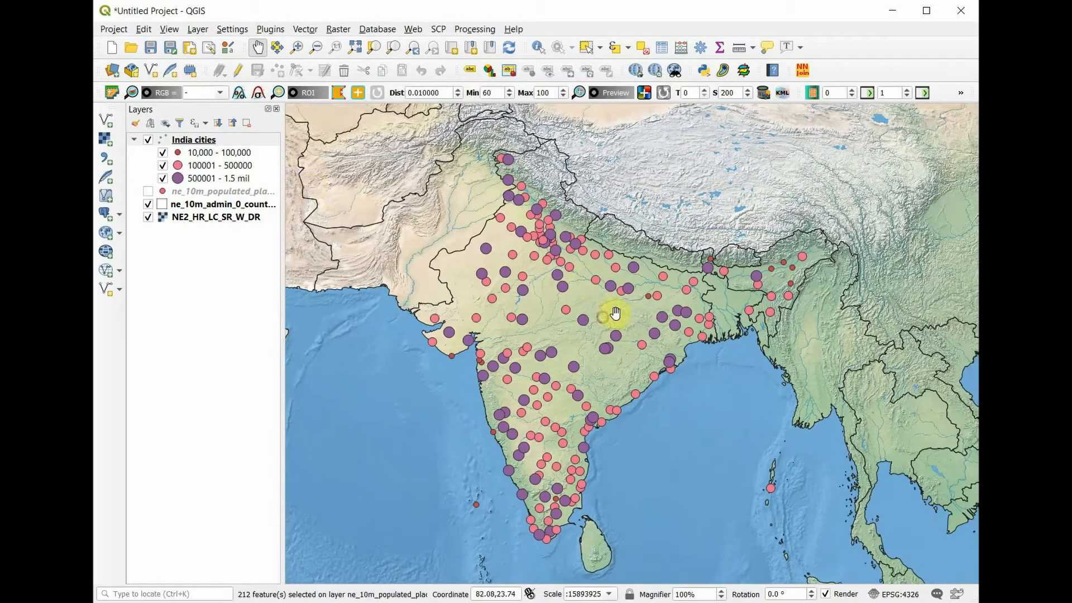
double_click(190, 178)
left_click(781, 426)
left_click(709, 497)
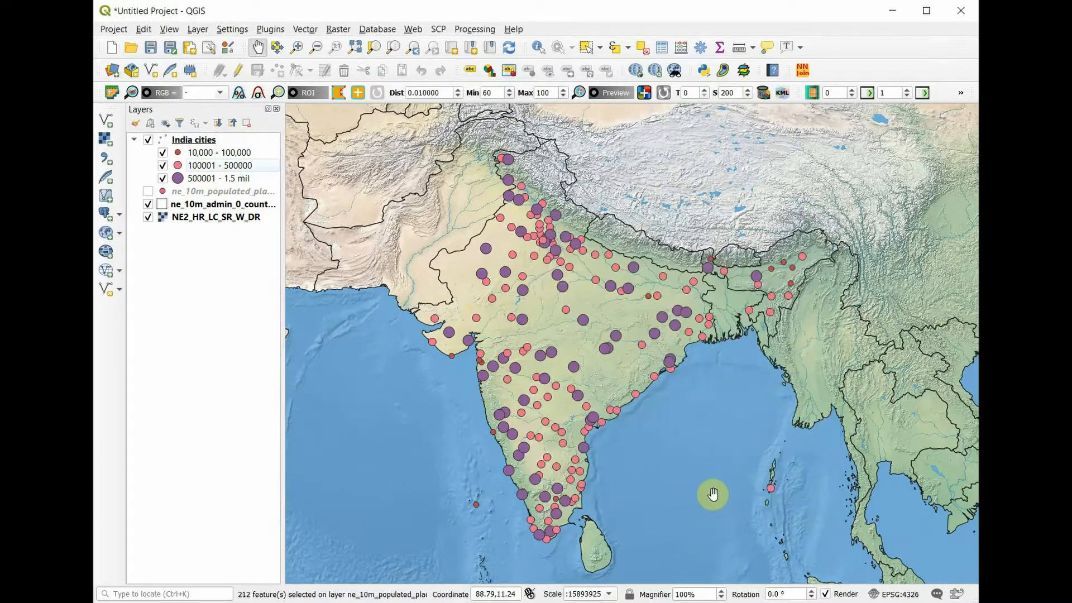
Add a fourth rule to the India cities symbology and label it "1.5mil - 5 mil"
double_click(197, 140)
left_click(334, 531)
left_click(477, 186)
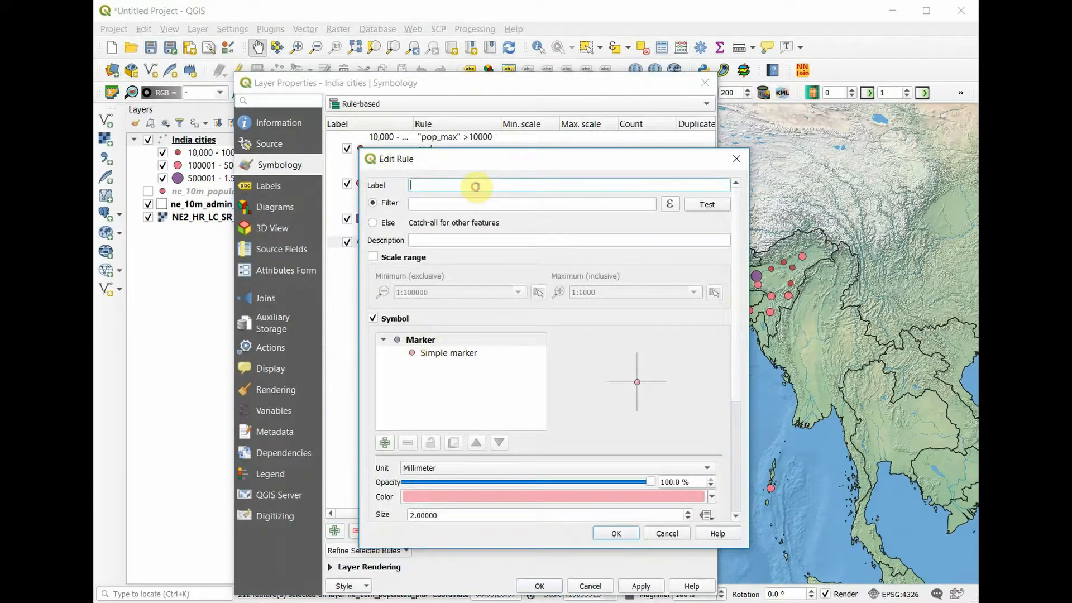
type("1.5mil - 5 mil")
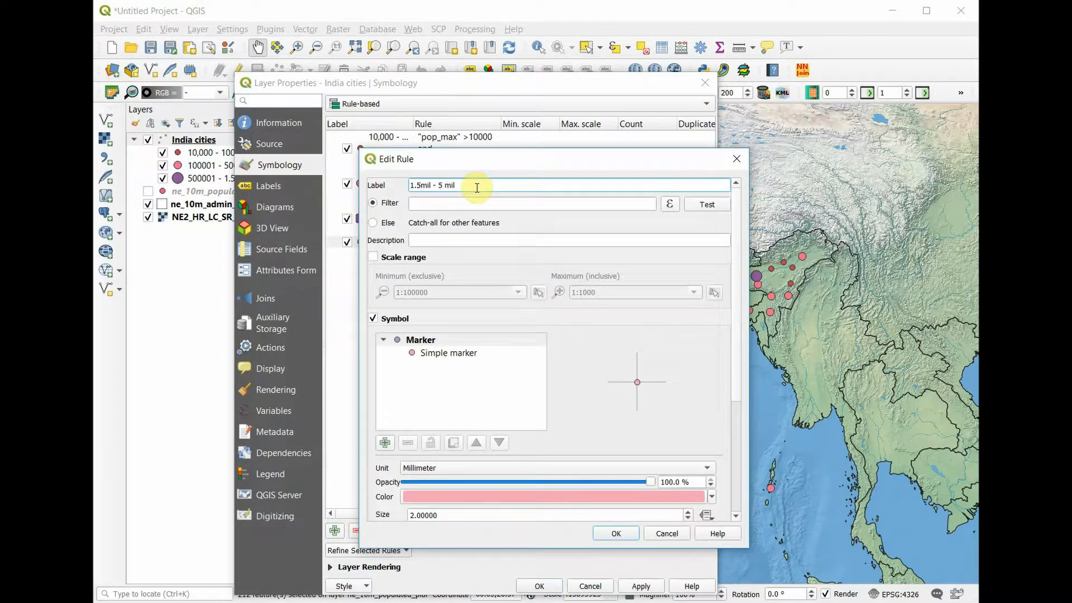
Filter the fourth rule with "pop_max" >1500000 and "pop_max" <5000000
left_click(670, 204)
scroll(667, 326, "down", 5)
double_click(653, 398)
type(">150000")
key("Return")
type("and")
key("Return")
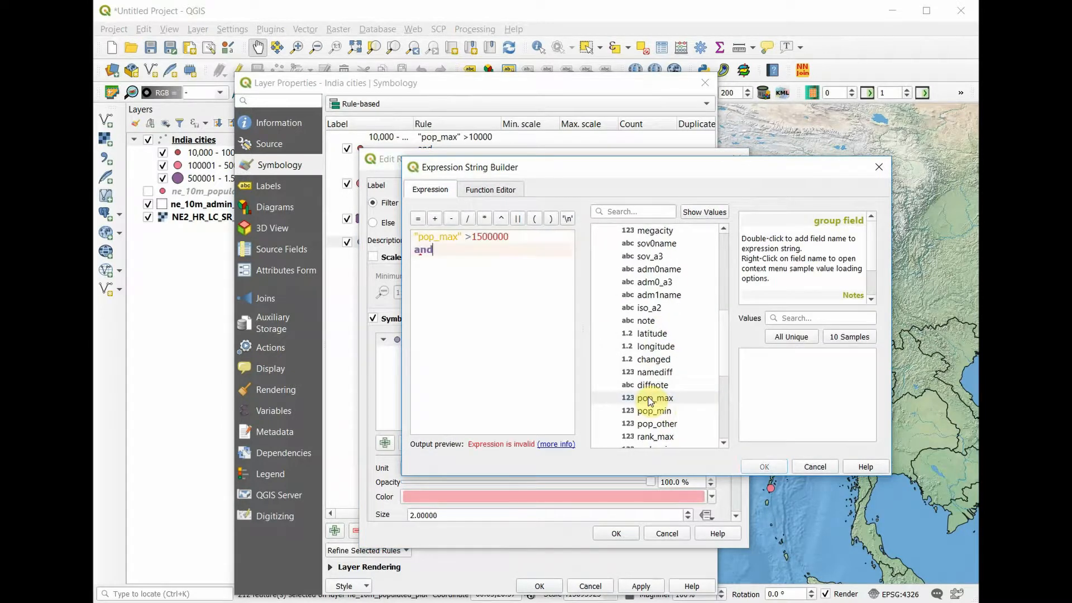
double_click(653, 398)
type("<5000000")
left_click(770, 466)
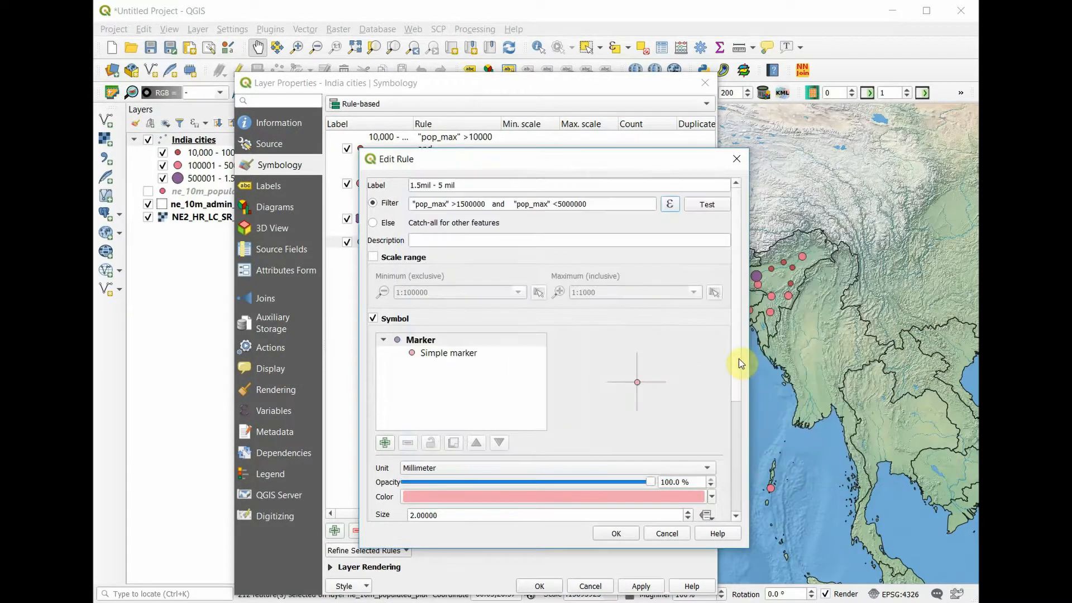
Enlarge the marker of the 1.5mil - 5 mil rule and apply the symbology to the map
scroll(742, 361, "down", 3)
left_click(665, 532)
left_click(535, 588)
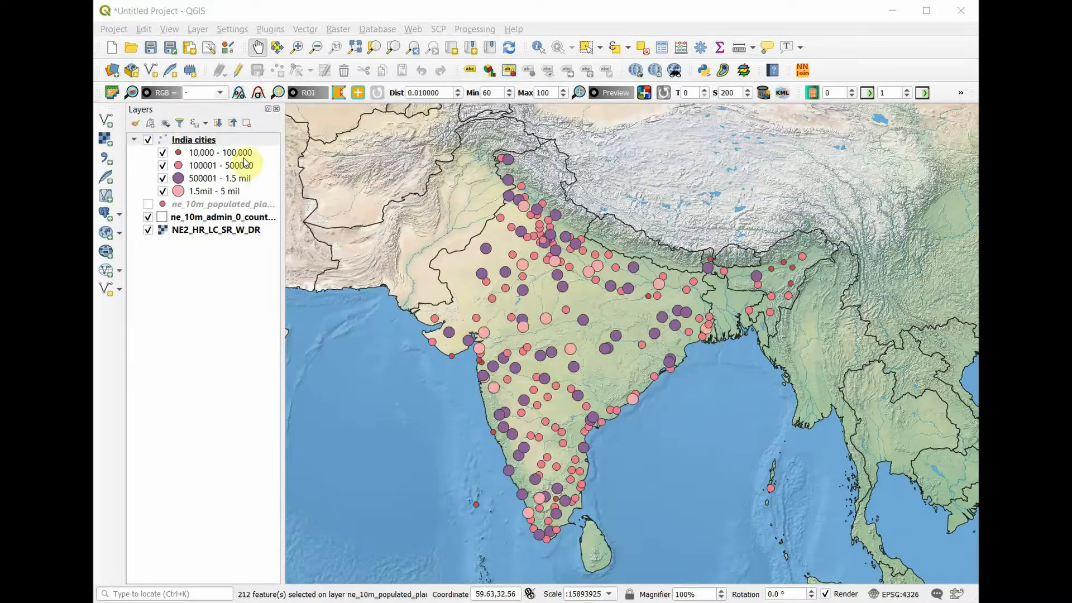
Add a fifth rule to the India cities symbology and label it "5 mil - 15 mil"
double_click(193, 140)
left_click(422, 254)
left_click(335, 530)
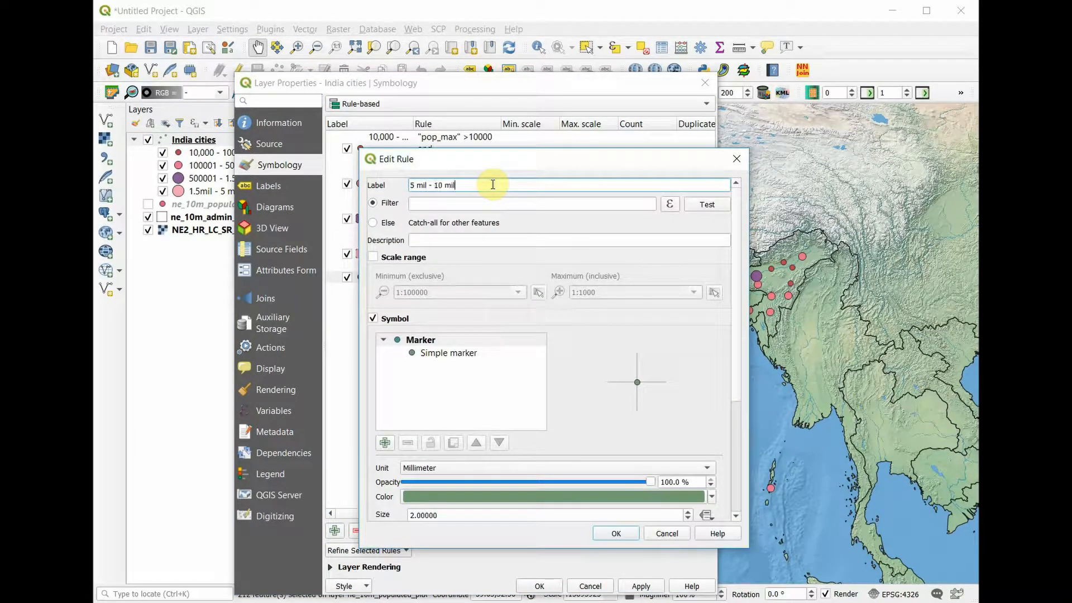
type("5 mil - 15 mil")
Filter the fifth rule with "pop_max" >5000000 and "pop_max" <15000000
left_click(669, 204)
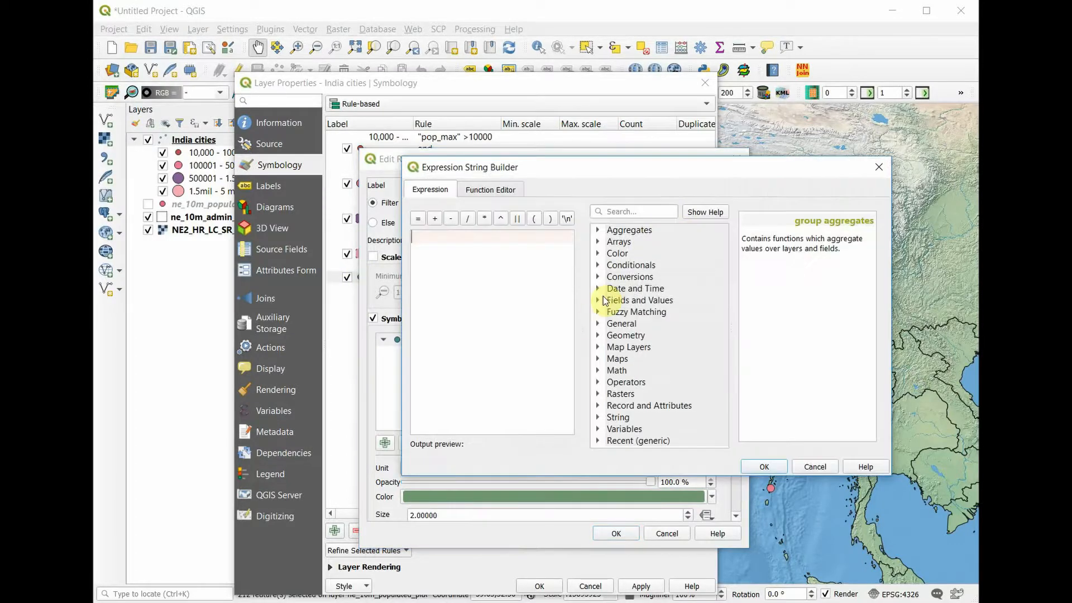
scroll(651, 389, "down", 2)
double_click(655, 398)
type(">5000000")
key("Return")
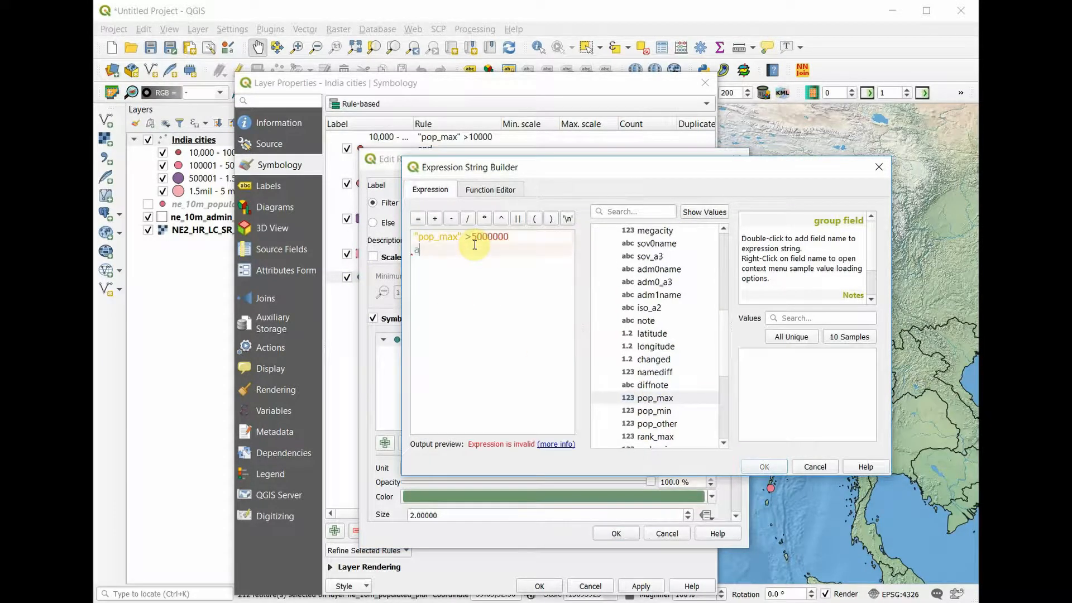
type("and")
key("Return")
double_click(655, 398)
type("<15000000")
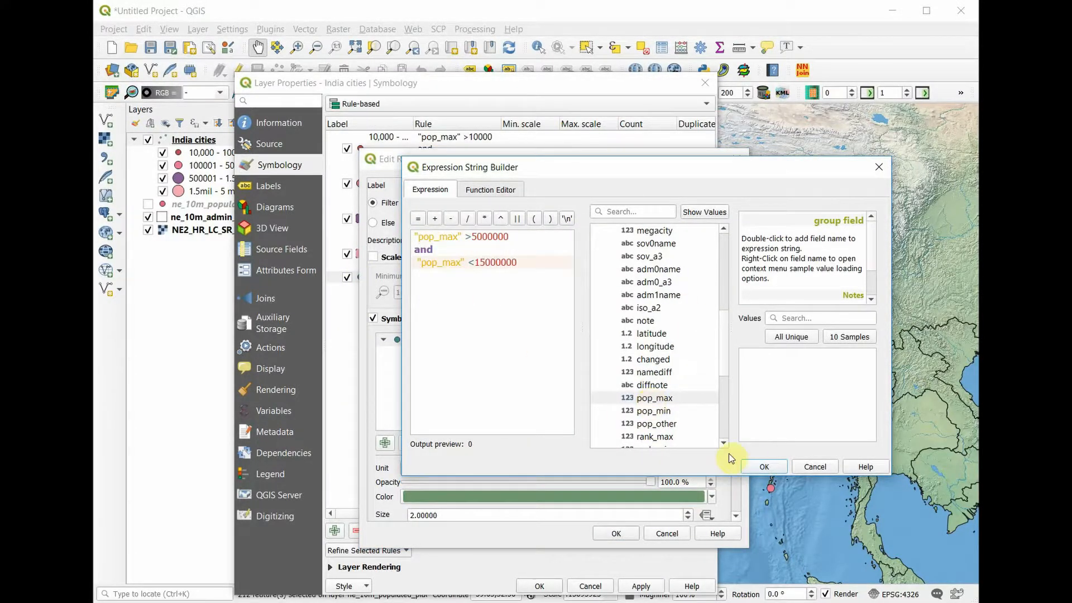
left_click(765, 467)
Set the marker size of the 5 mil - 15 mil rule to 5 mm and apply the symbology to the map
scroll(721, 389, "down", 3)
left_click(689, 422)
left_click(688, 421)
left_click(688, 421)
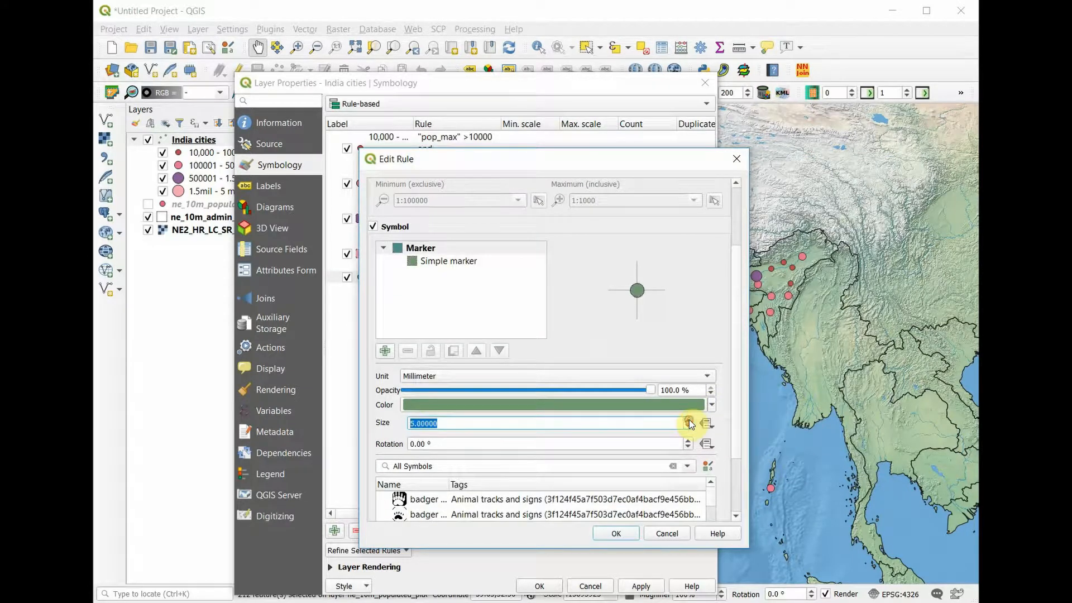
left_click(614, 535)
left_click(539, 587)
Add a sixth rule to the India cities symbology and label it "15 mil and up"
double_click(192, 142)
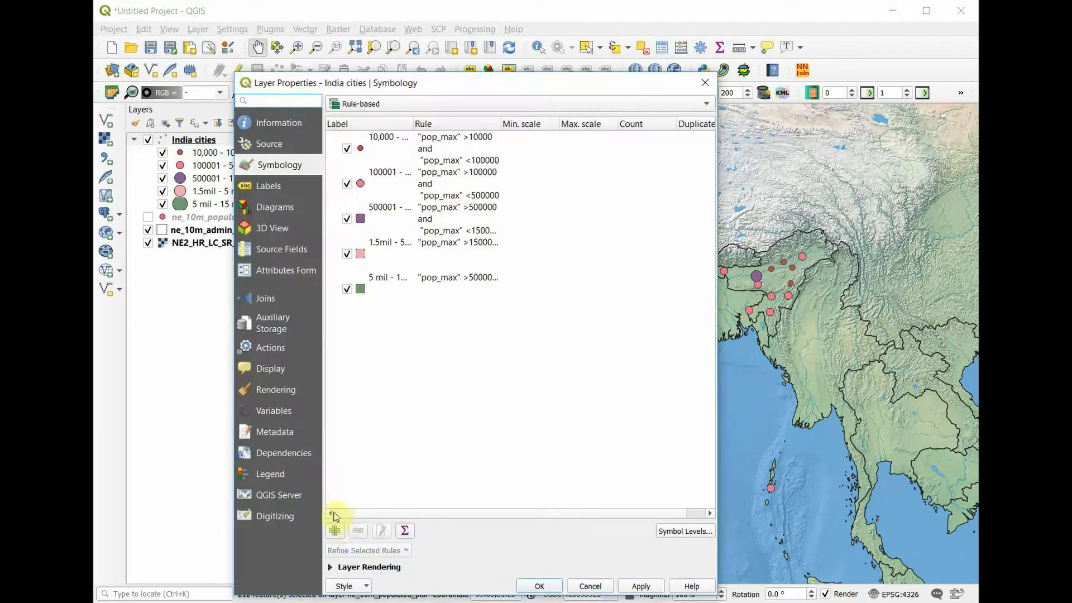
left_click(334, 531)
left_click_drag(552, 160, 554, 206)
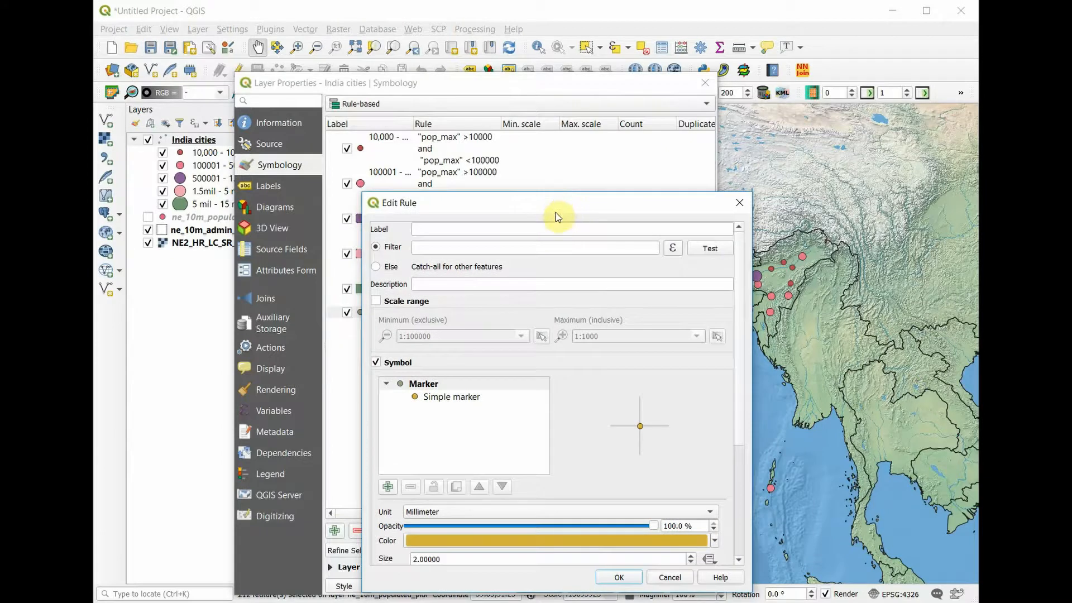
left_click(670, 230)
type("15 mil and up")
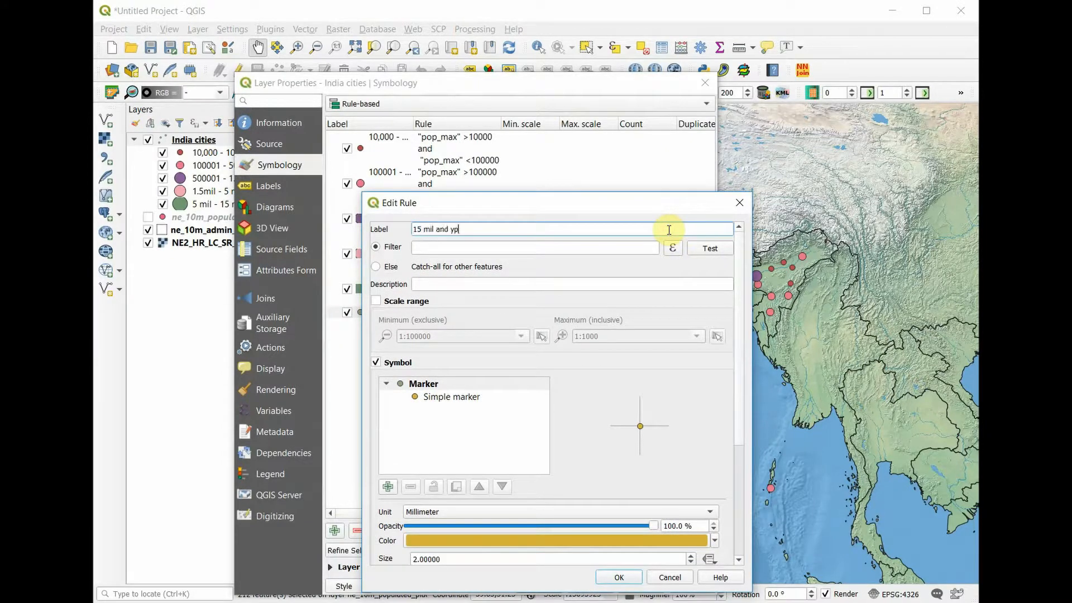
Filter the sixth rule with "pop_max" >15000000
left_click(672, 249)
left_click(599, 301)
scroll(620, 346, "down", 8)
double_click(652, 360)
type(">15000000")
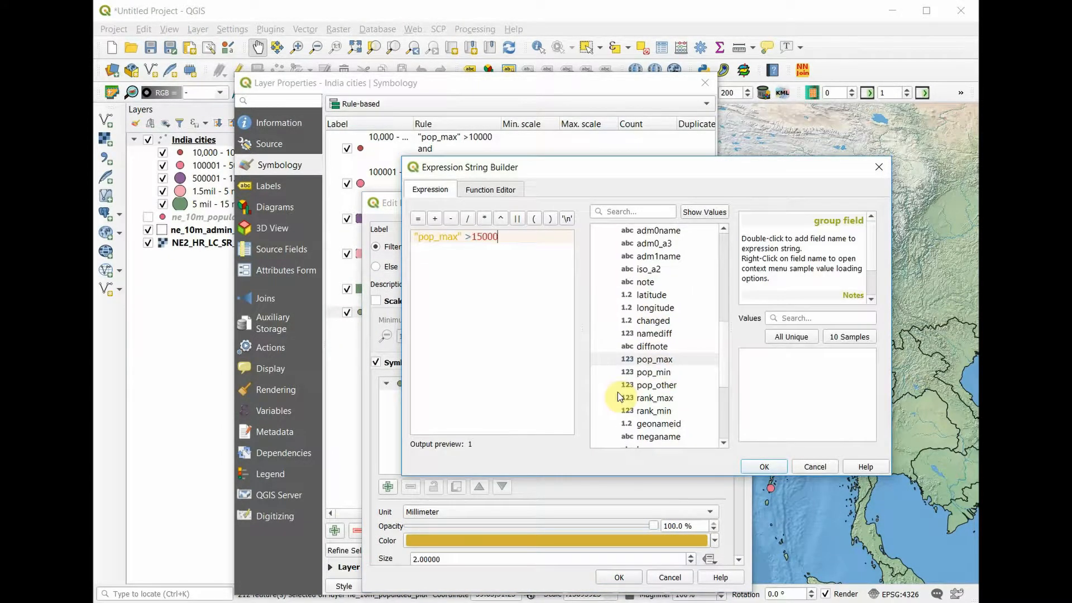
left_click(764, 467)
Set the marker size of the 15 mil and up rule to 6 mm and accept the rule
scroll(740, 384, "down", 3)
left_click(690, 483)
type("6")
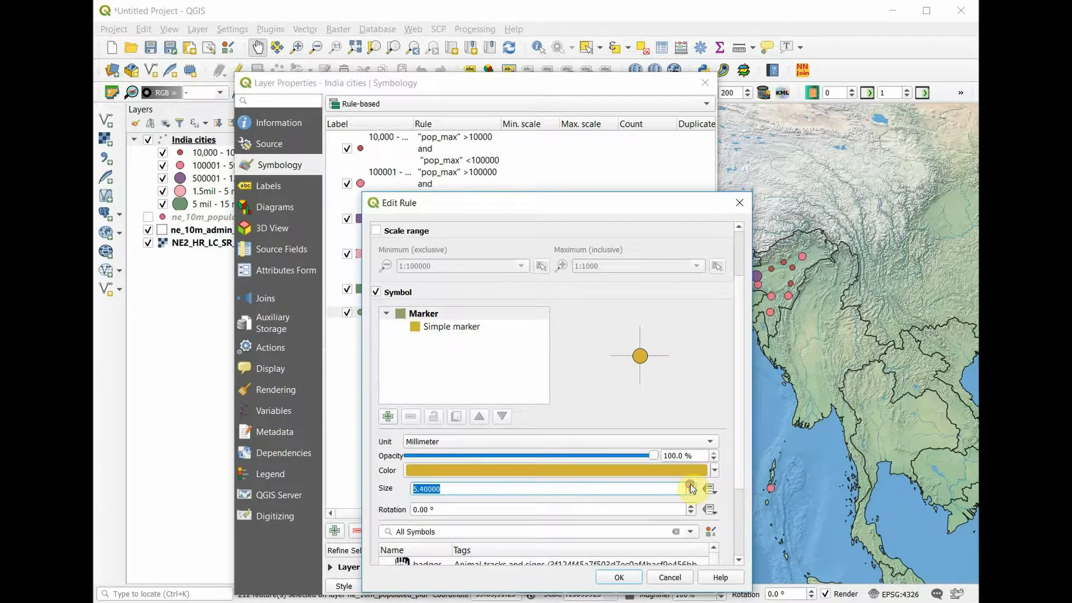
left_click(619, 578)
Change the fill color of the 15 mil and up simple marker to orange-red and apply the symbology to the map
double_click(380, 312)
left_click(451, 397)
left_click(675, 556)
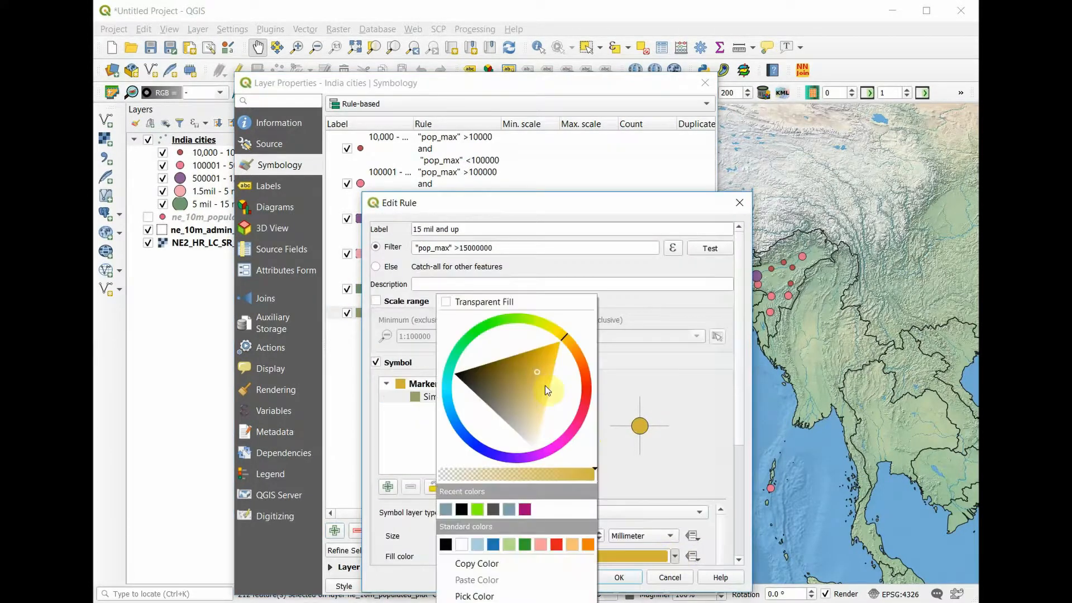
left_click_drag(567, 345, 586, 383)
left_click(680, 448)
left_click(619, 578)
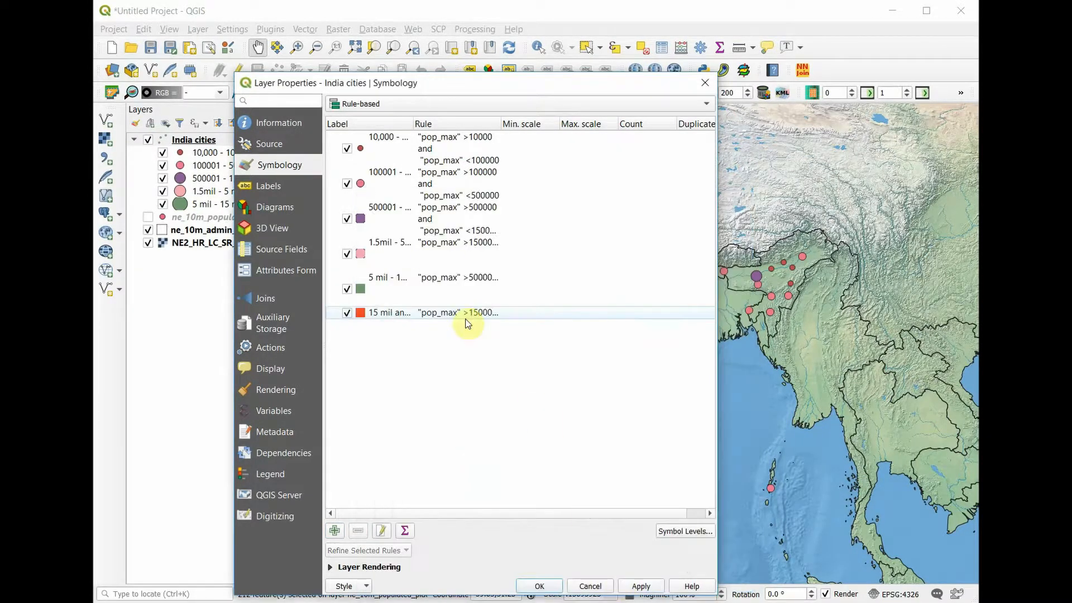
left_click(546, 582)
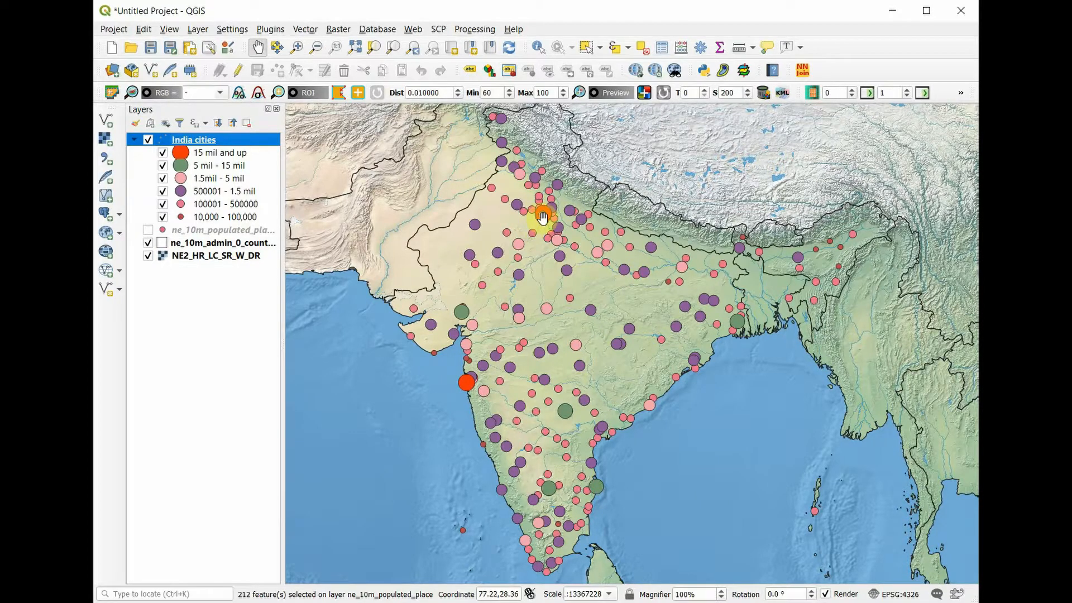
Identify the 15 mil and up city on India's west coast and a 10,000 - 100,000 city in Bihar to read their population attributes
scroll(543, 217, "up", 2)
scroll(545, 211, "up", 1)
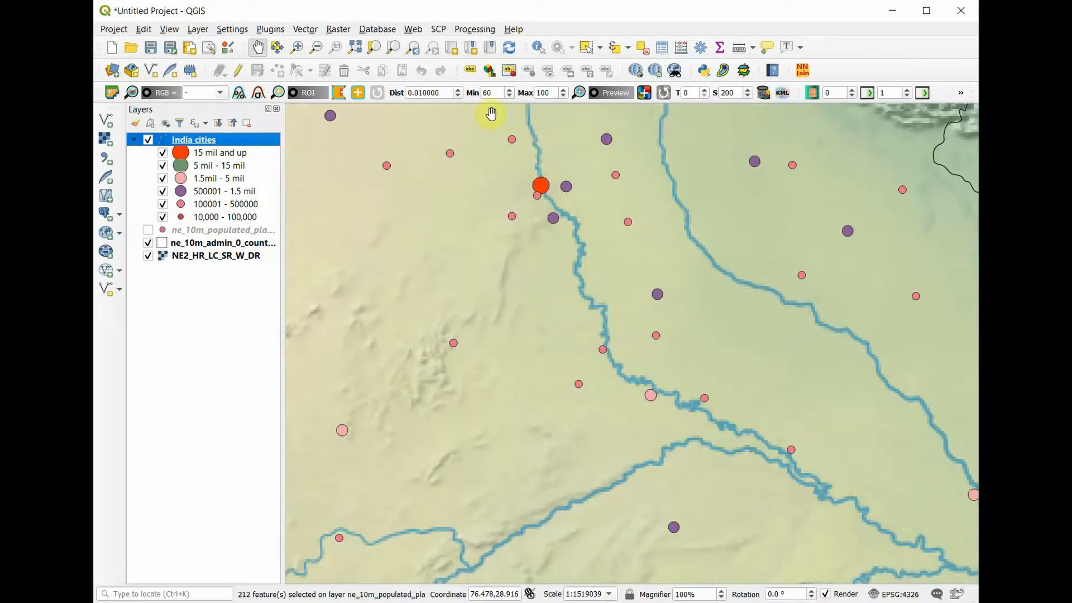
scroll(542, 195, "down", 3)
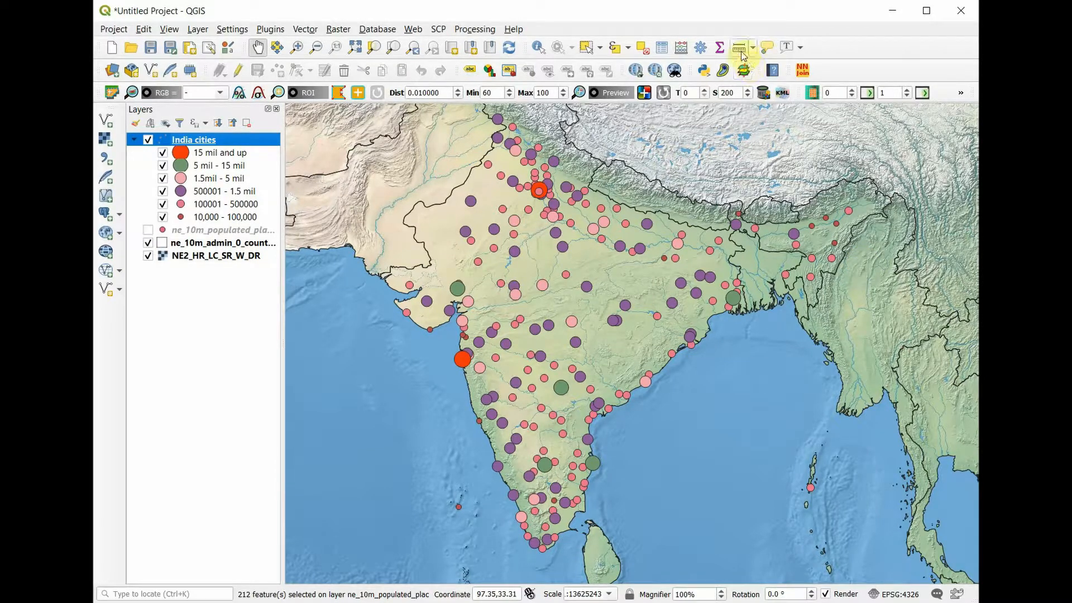
left_click(538, 47)
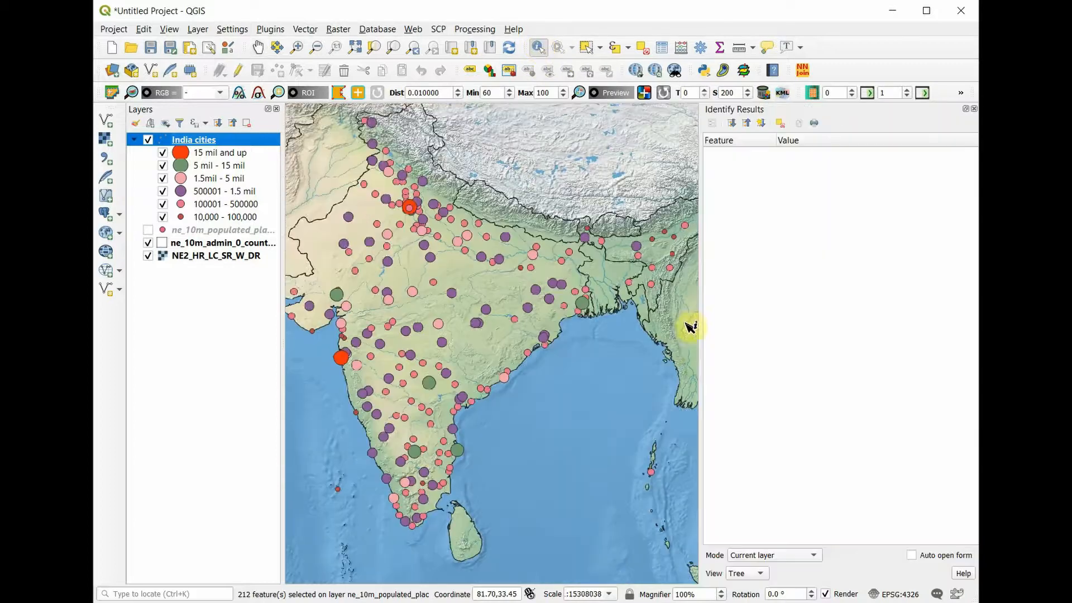
left_click(340, 357)
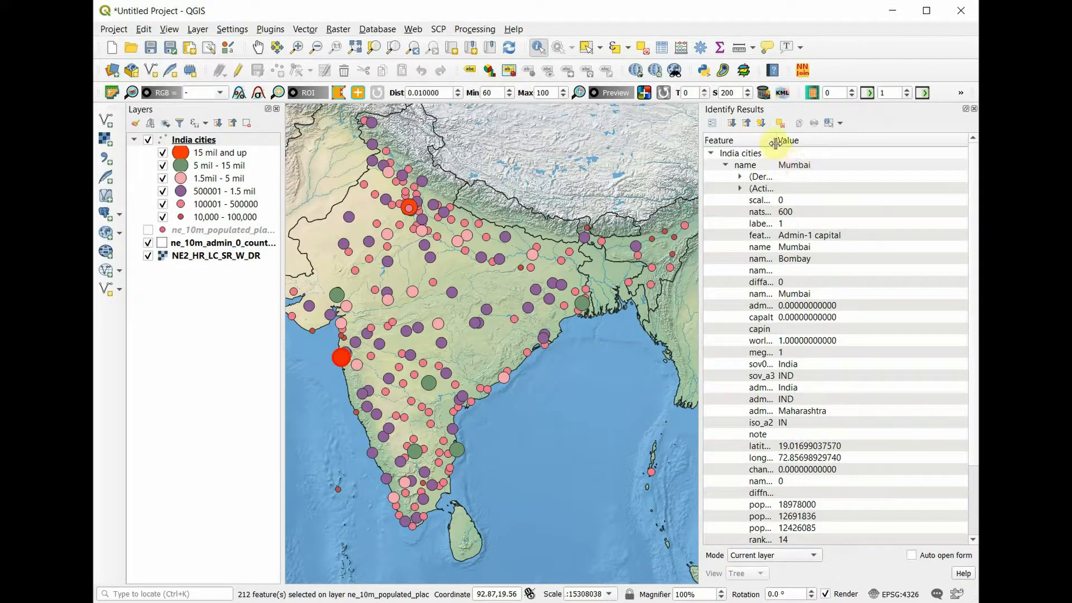
left_click_drag(776, 143, 801, 140)
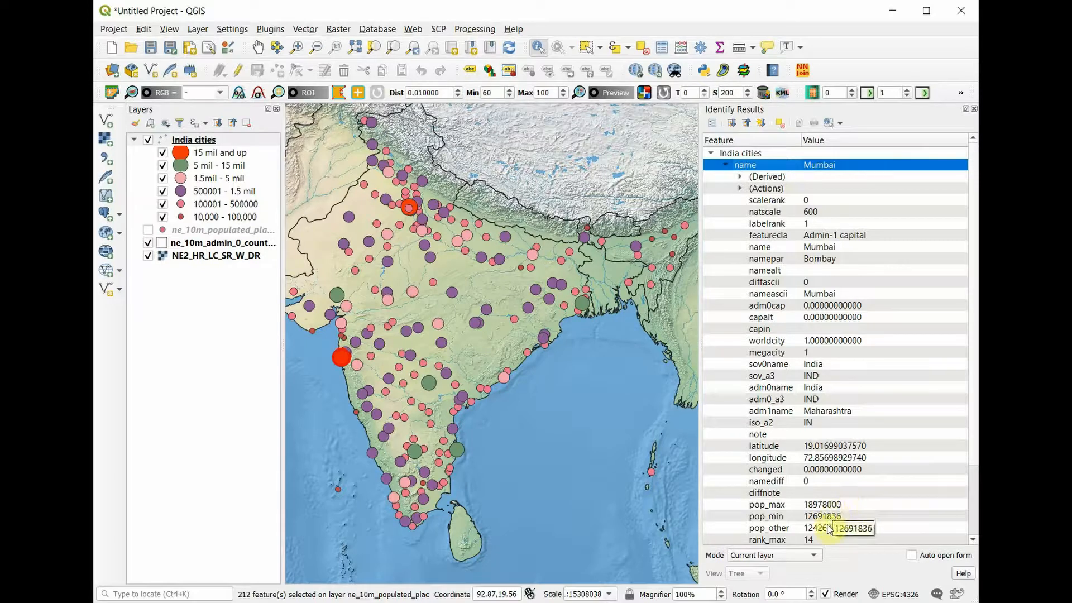
left_click(520, 267)
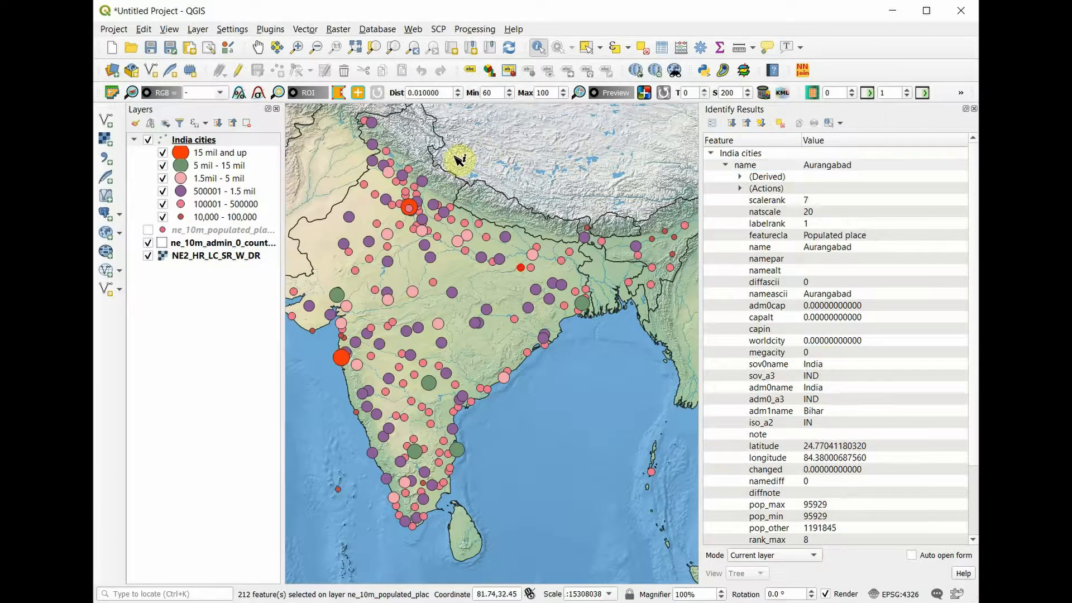